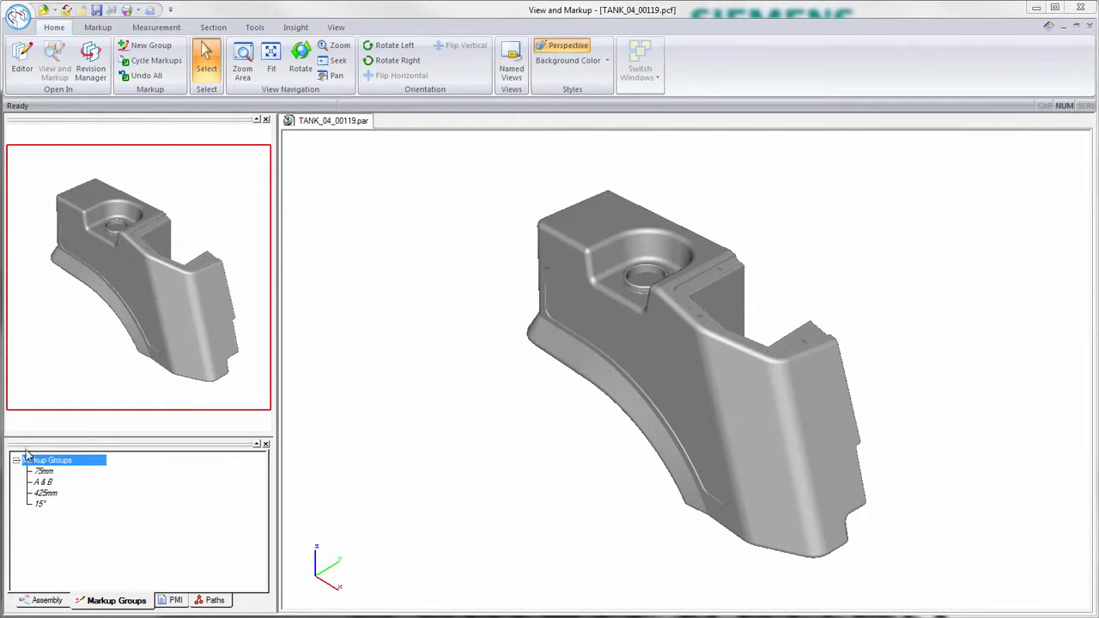
Examine the 75mm, A & B, 425mm and 15° markup groups of the tank one after another.
left_click(43, 472)
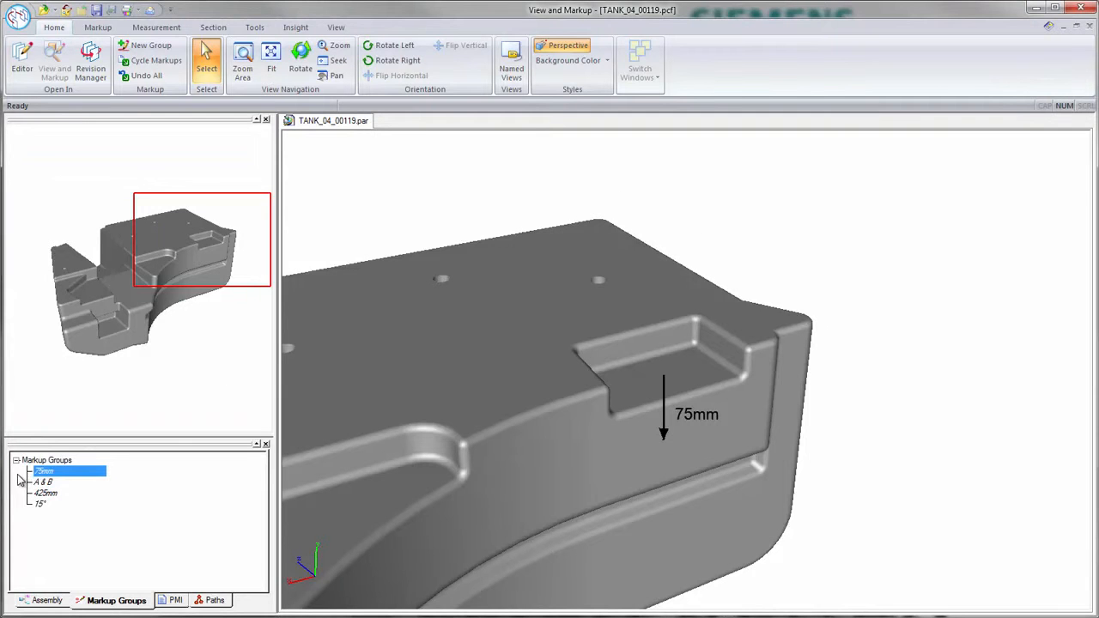
left_click(41, 483)
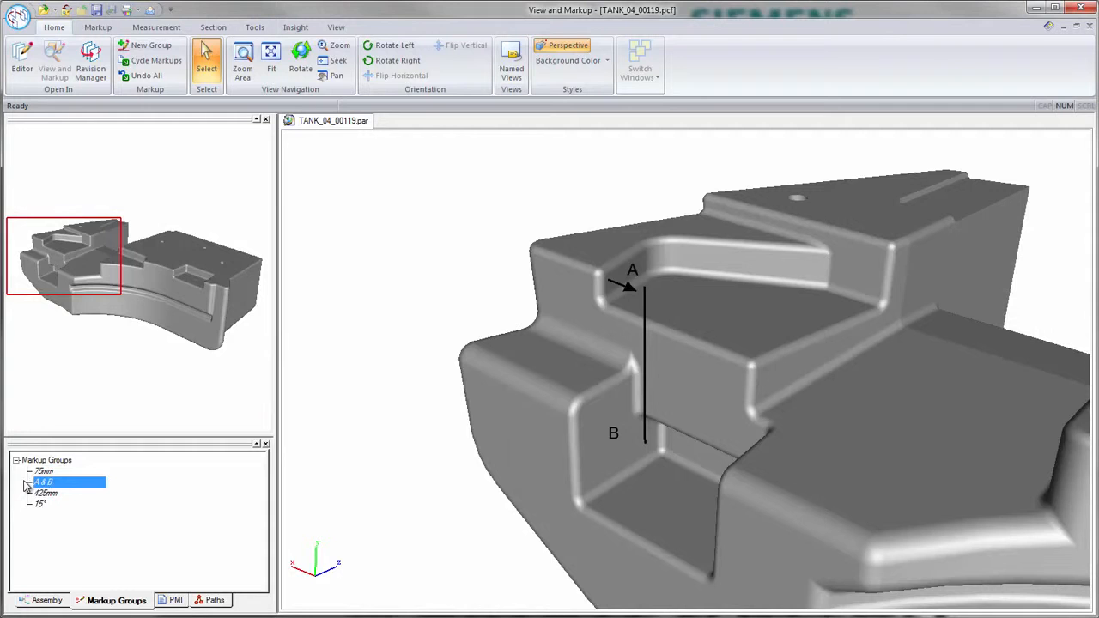
left_click(43, 494)
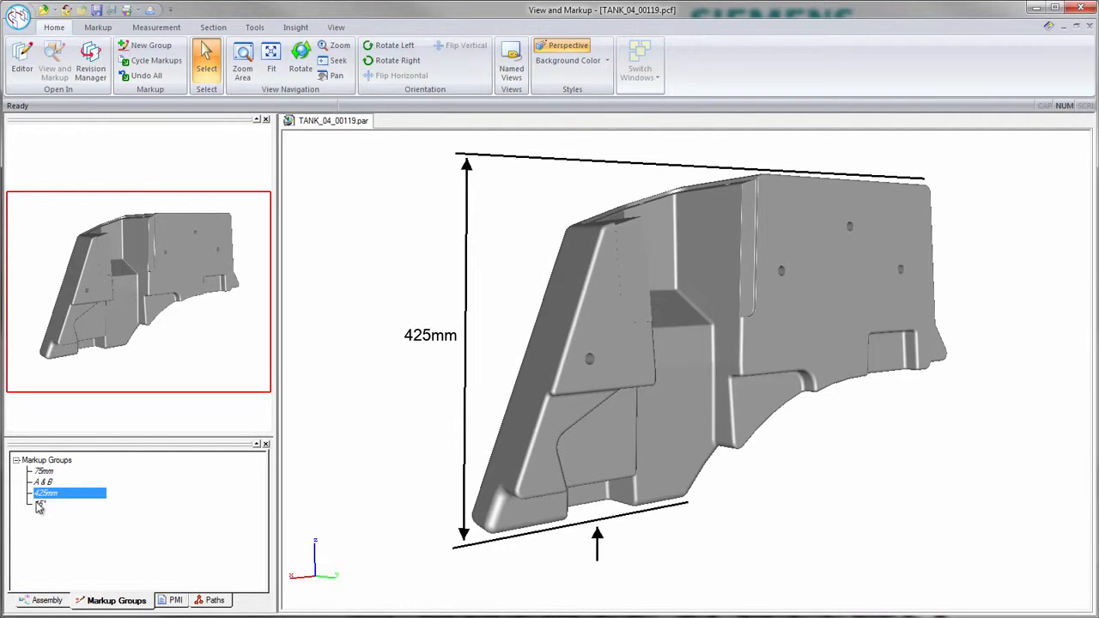
left_click(39, 504)
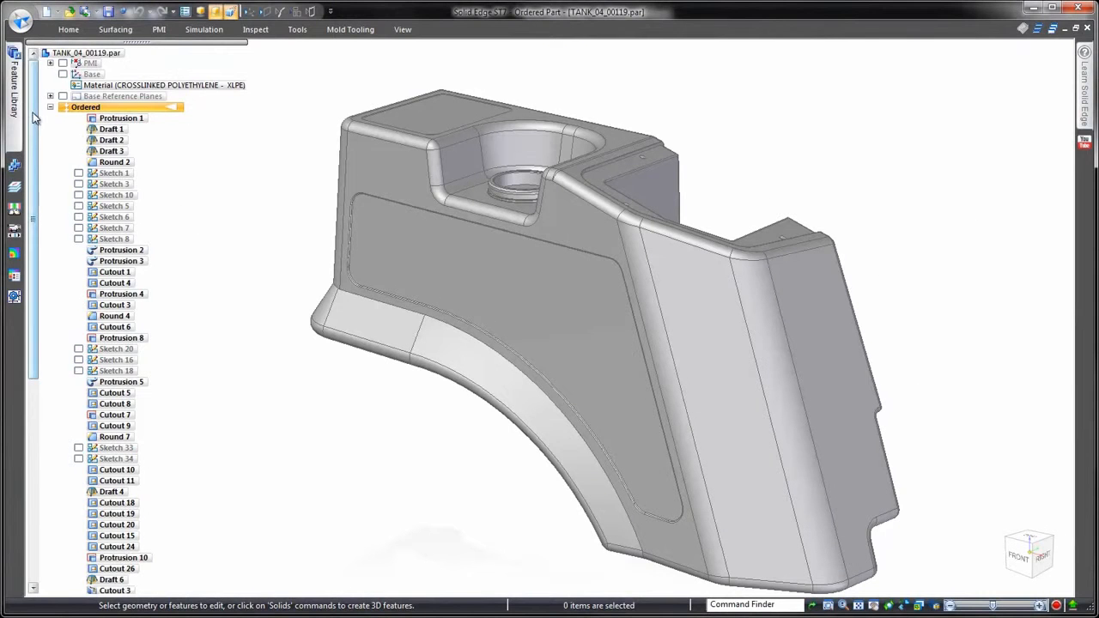
In Solid Edge, review the ordered feature history of TANK_04_00119.par from the first to the last feature.
left_click_drag(34, 118, 47, 381)
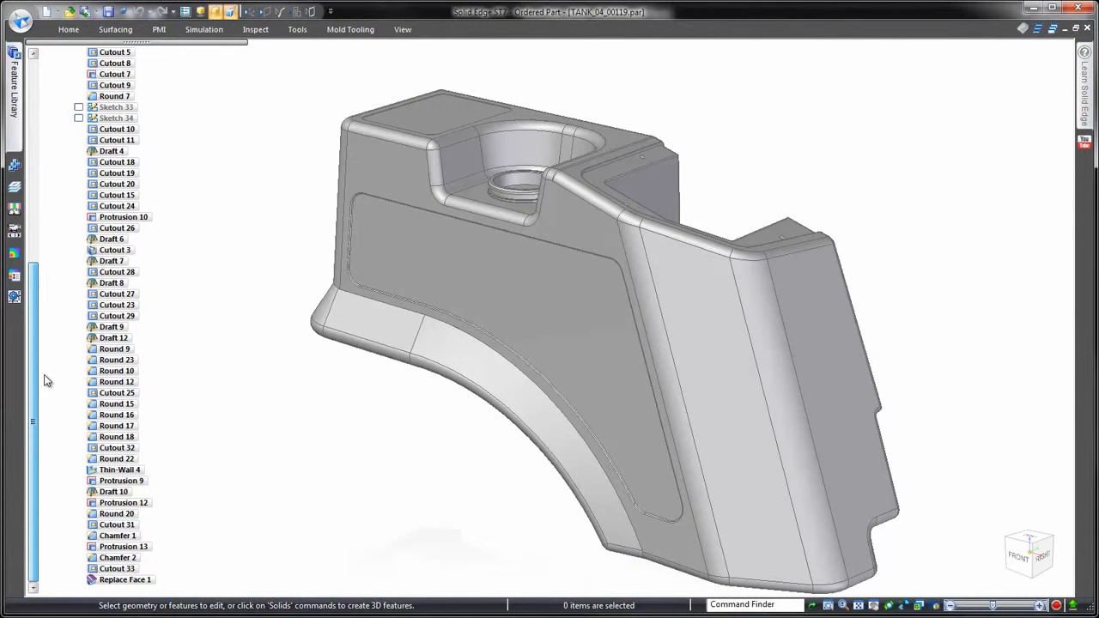
scroll(65, 292, "up", 10)
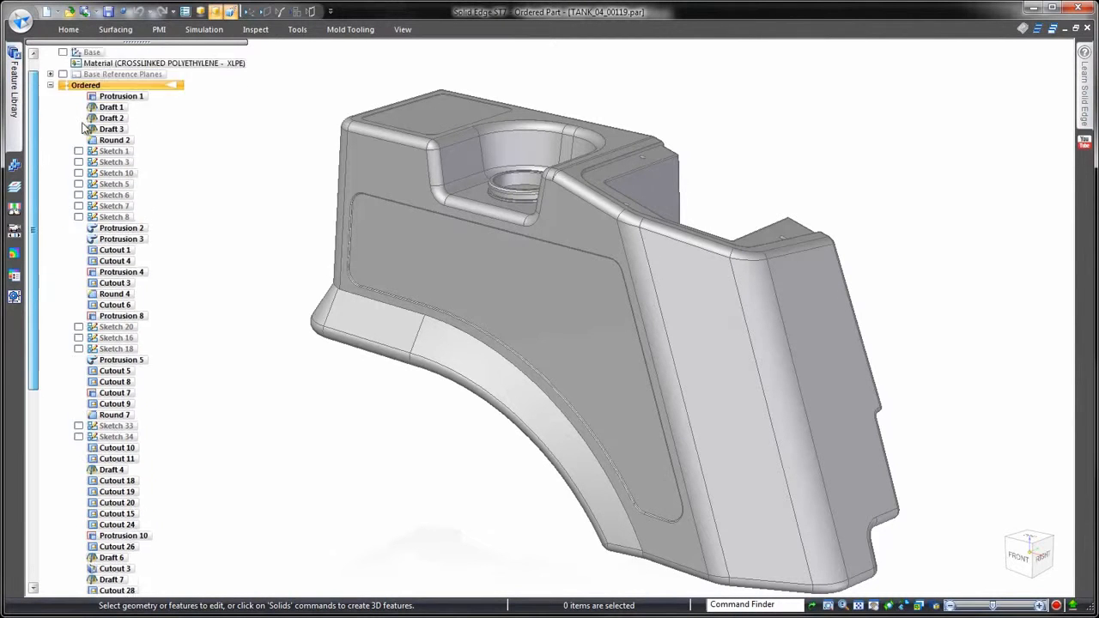
left_click(232, 12)
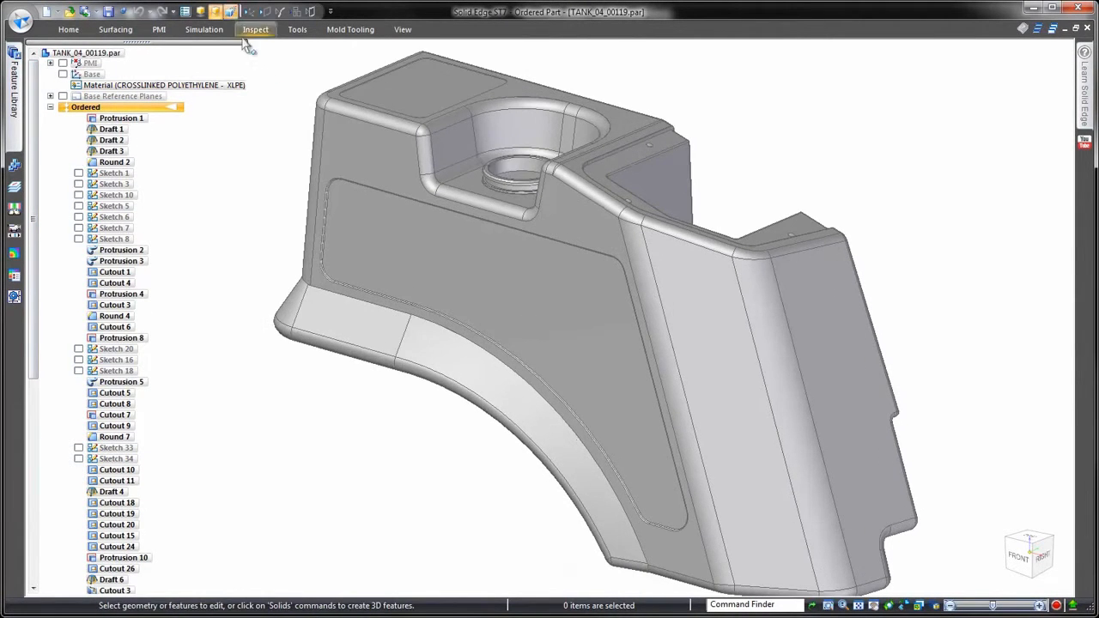
Try to deepen the rectangular recess near the tank's back corner by moving its floor face with Move Faces.
middle_click_drag(888, 220, 959, 314)
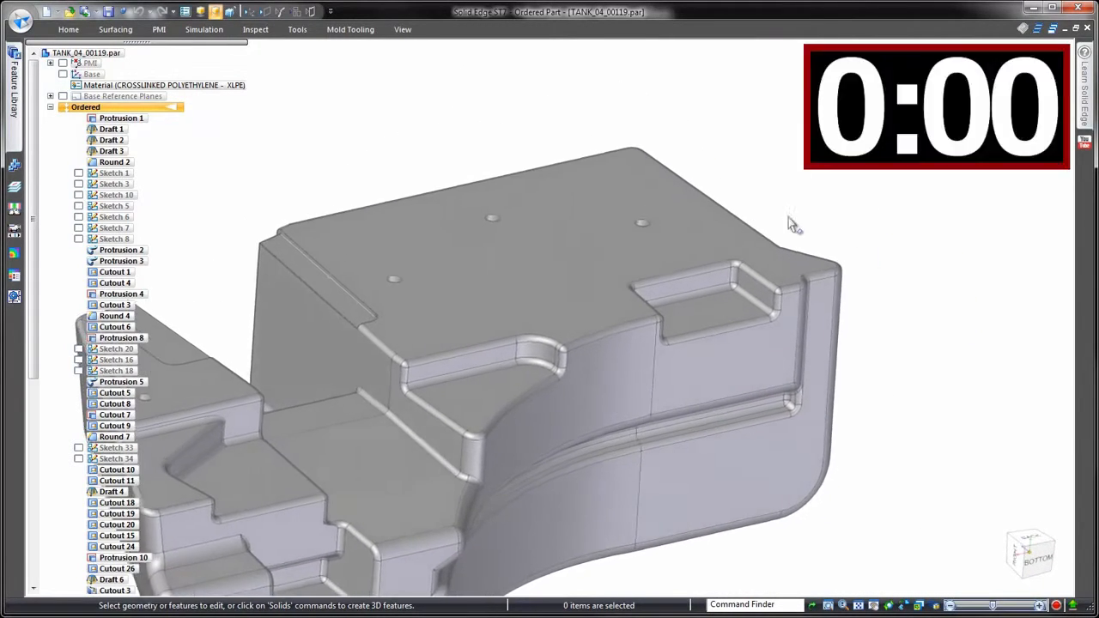
left_click(68, 29)
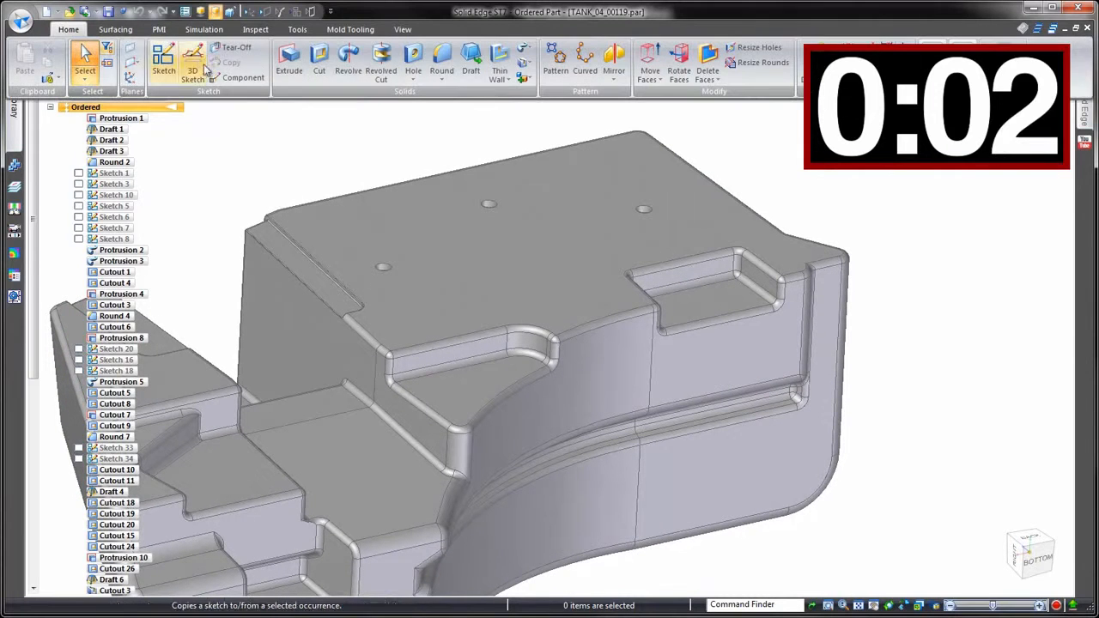
left_click(657, 67)
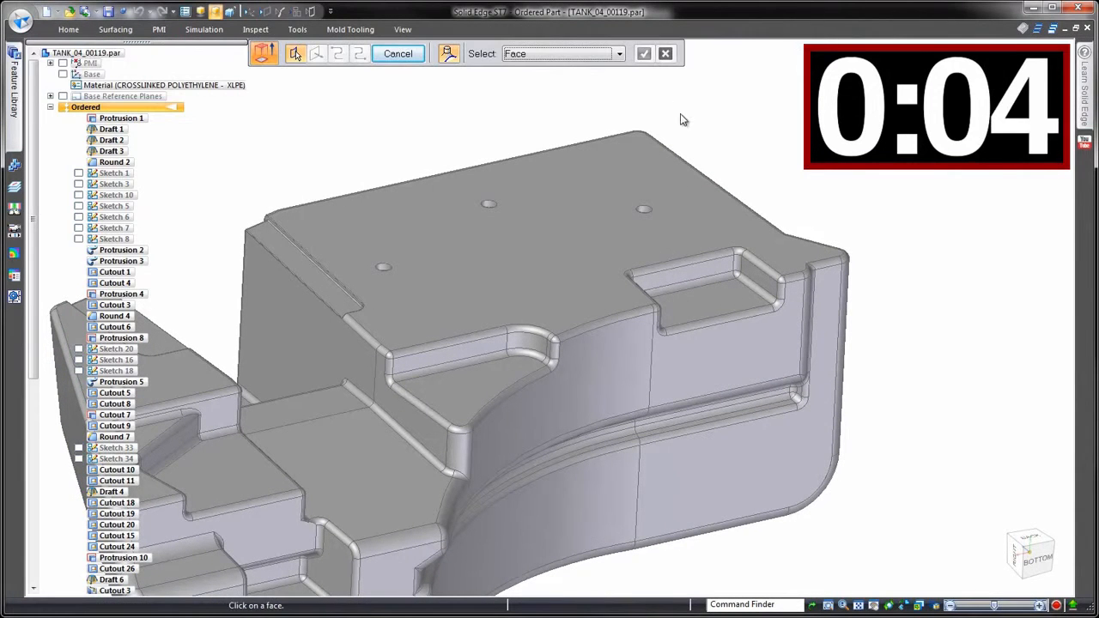
left_click(717, 296)
right_click(918, 271)
left_click(912, 319)
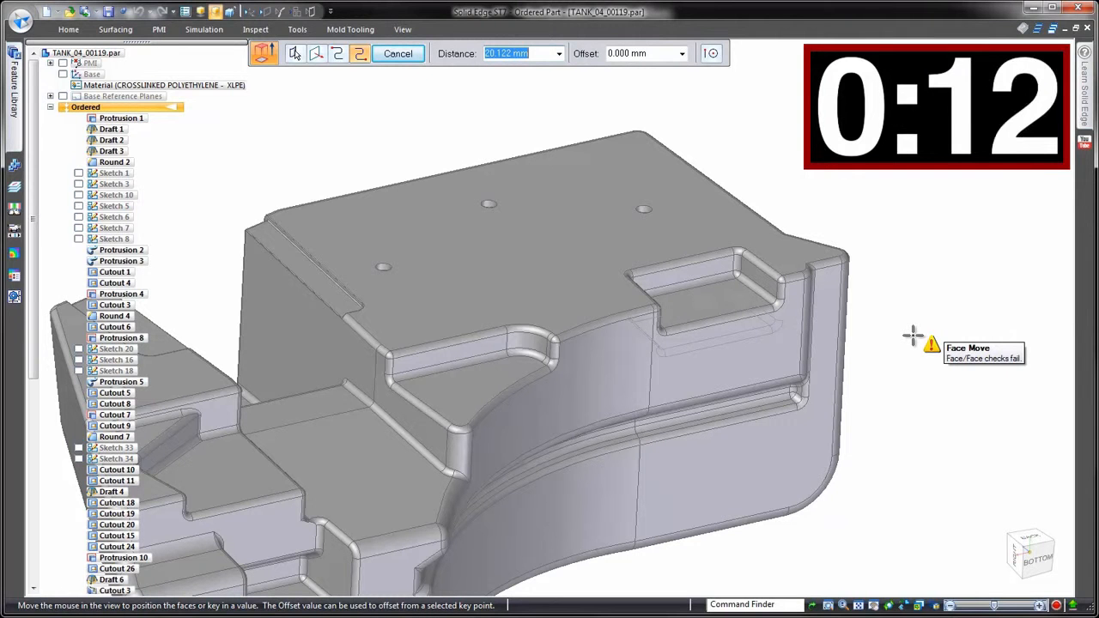
key("Escape")
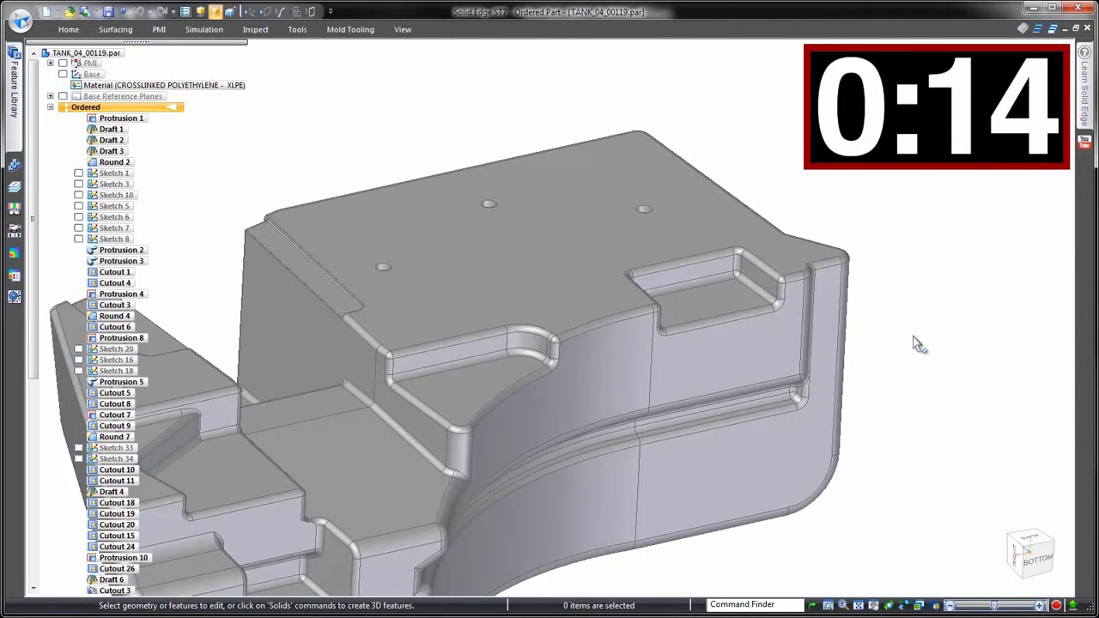
Edit the definition of the rectangular recess's cutout and set its depth dimension to 75 mm.
left_click(736, 300)
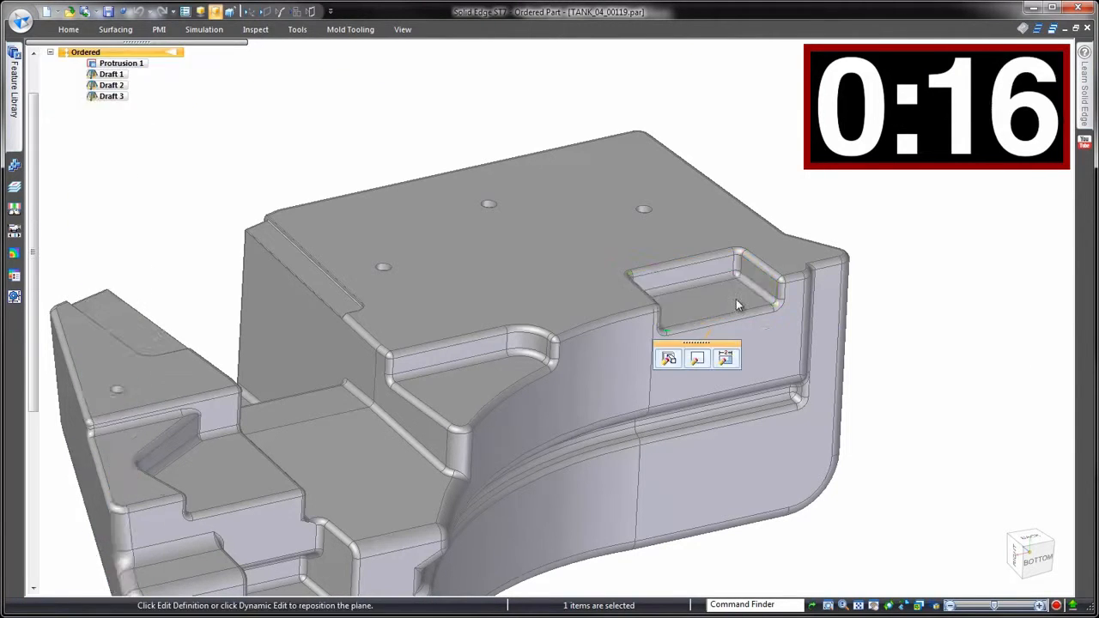
left_click(669, 359)
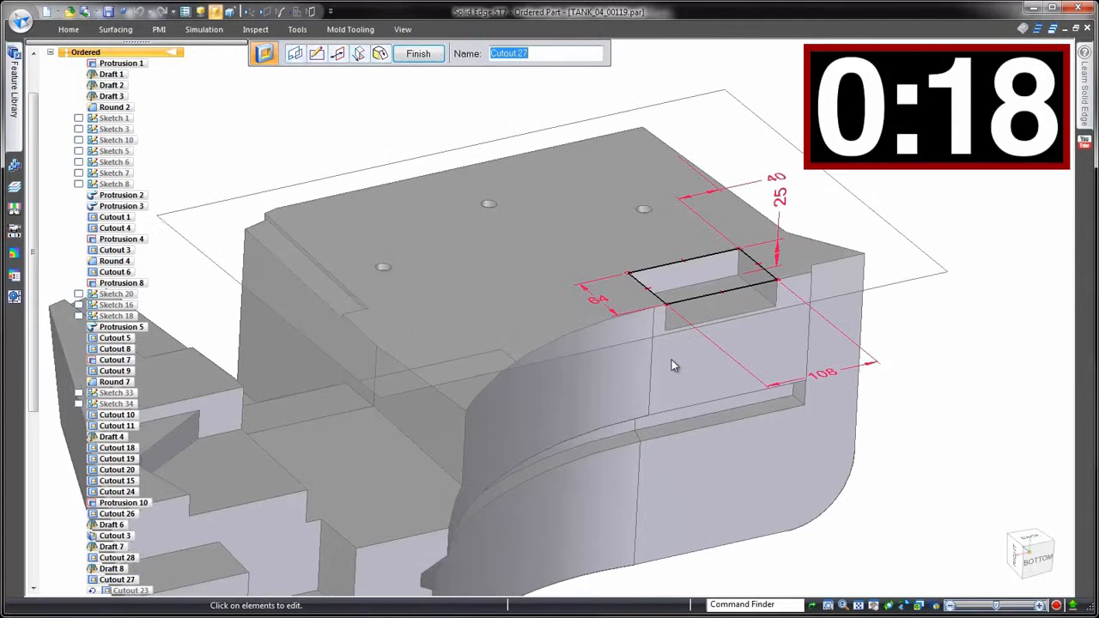
left_click(778, 196)
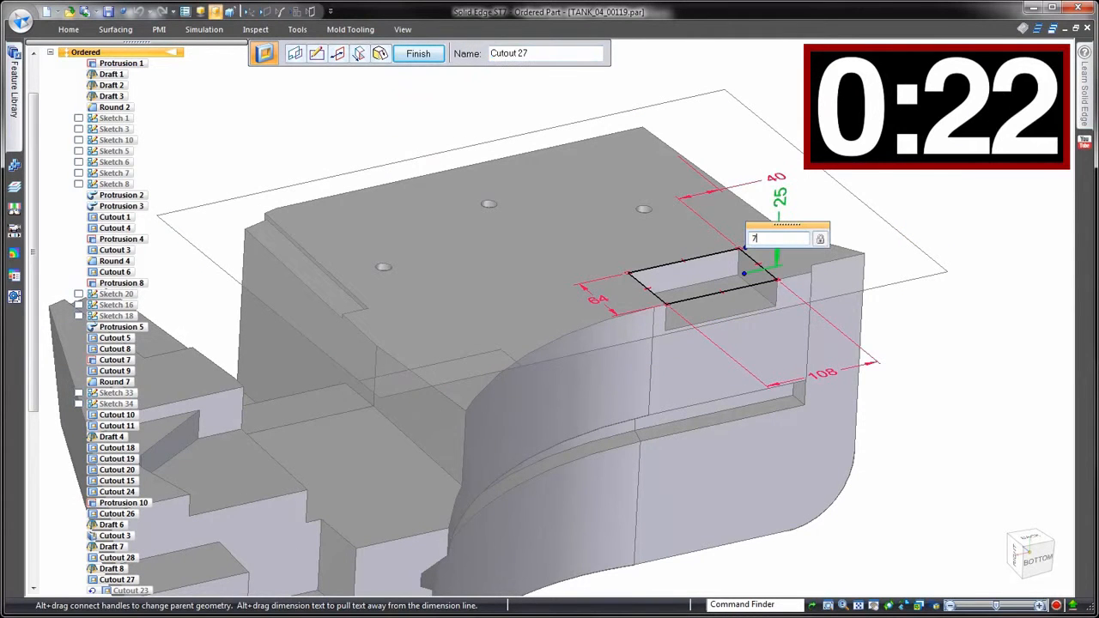
type("75")
key("Return")
left_click(934, 382)
scroll(934, 382, "down", 3)
middle_click_drag(934, 382, 877, 397)
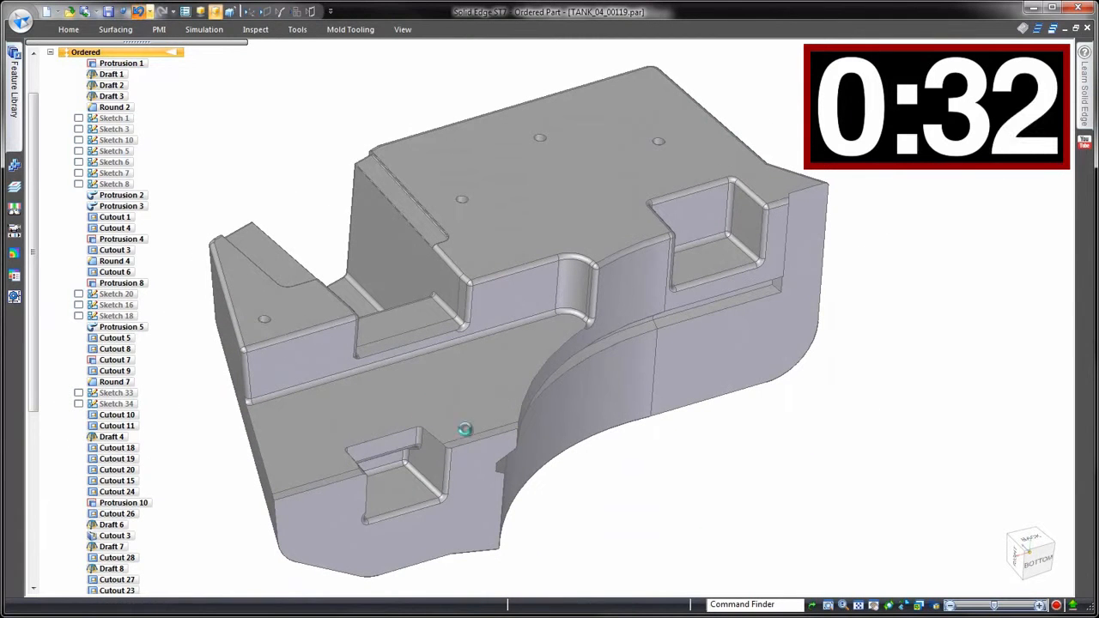
Redefine the extent of the rounded pocket cutout beside the arch (Cutout 23) as a finite distance of 25 mm.
left_click(531, 328)
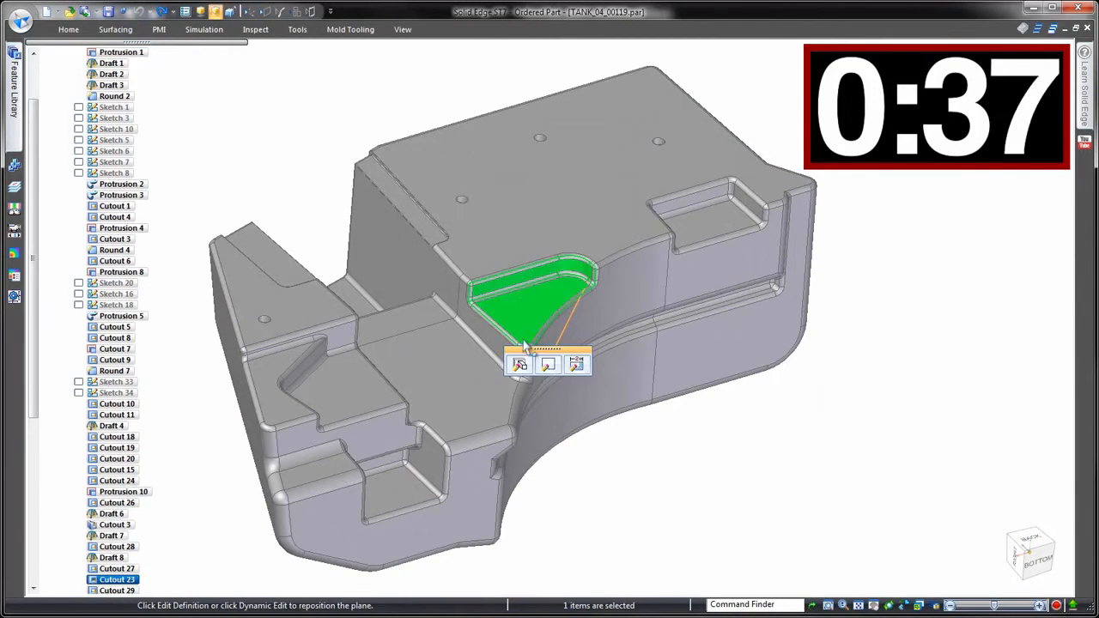
left_click(549, 363)
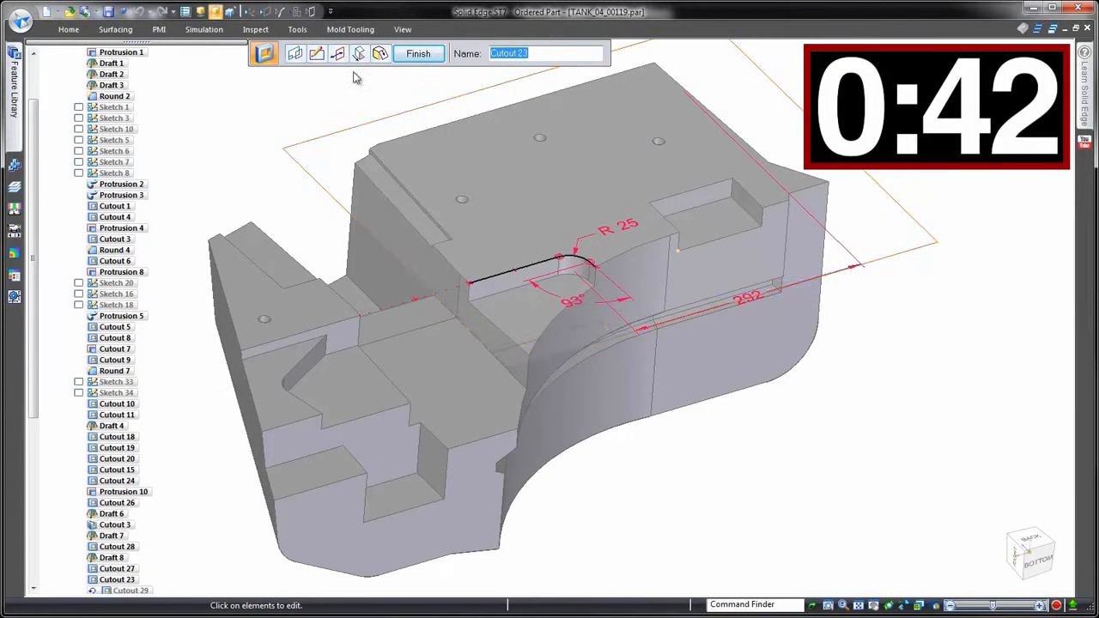
left_click(418, 53)
left_click(359, 54)
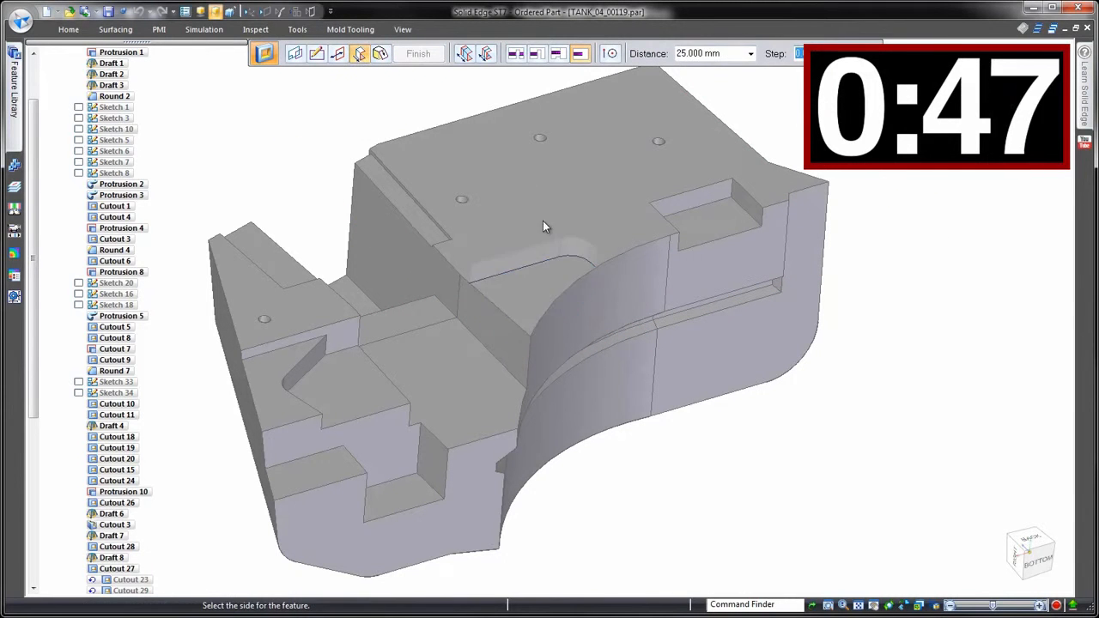
left_click(860, 463)
Set the depth of the rectangular recess (Cutout 27) to 75 mm and finish the feature.
left_click(725, 226)
left_click(691, 280)
left_click(764, 135)
type("75")
key("Return")
left_click(691, 241)
left_click(916, 287)
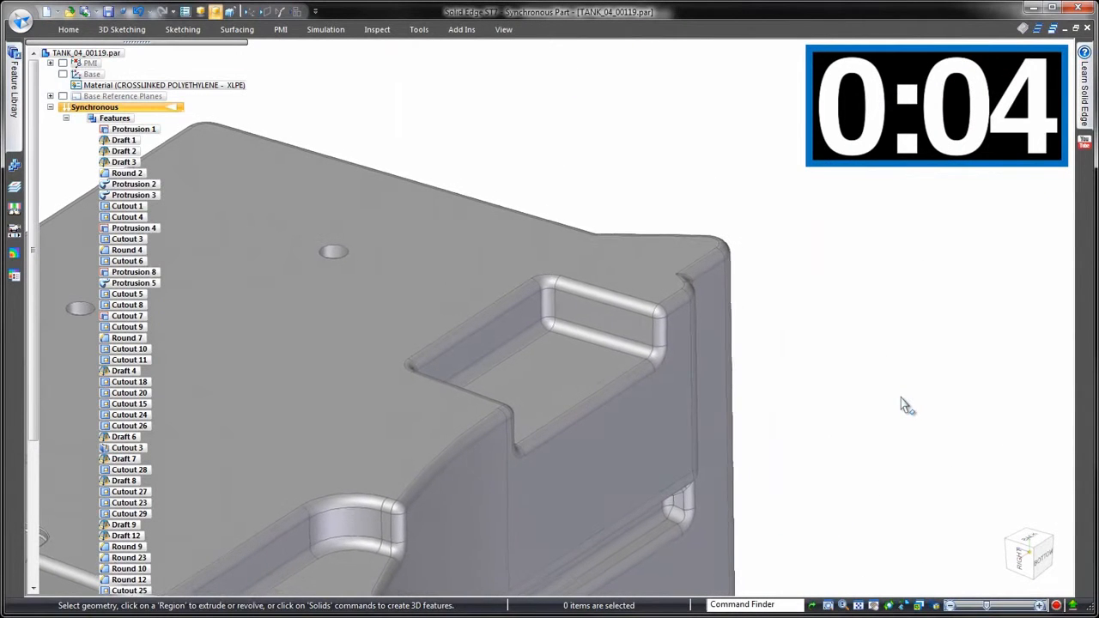
In the synchronous model, dimension the rectangular recess's depth with Smart Dimension and set it to 75 mm.
right_click(901, 396)
left_click(873, 394)
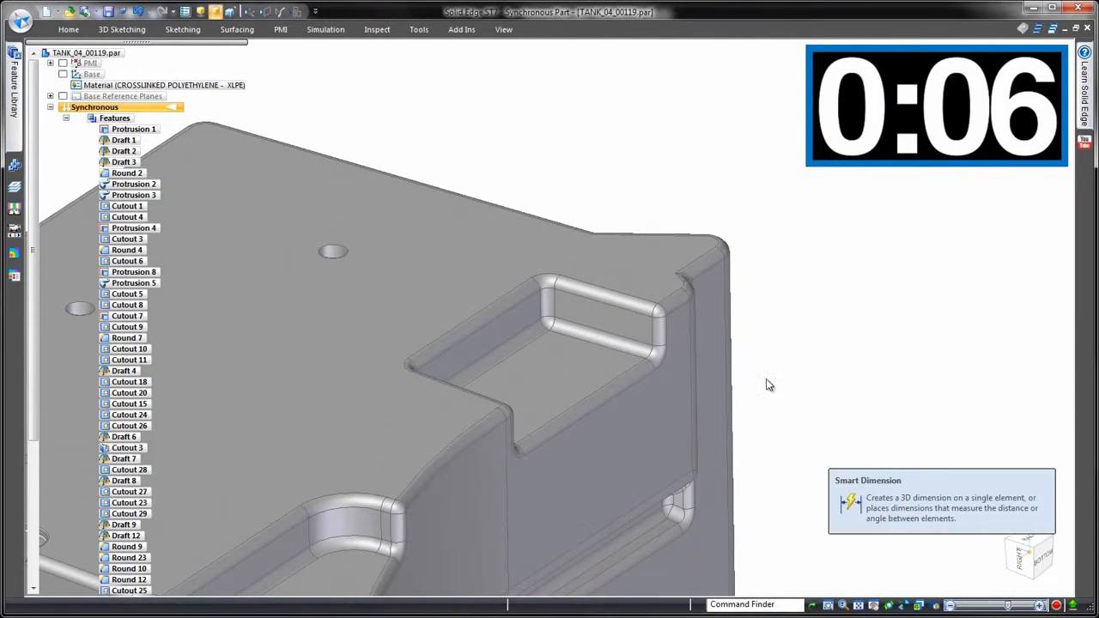
left_click(653, 339)
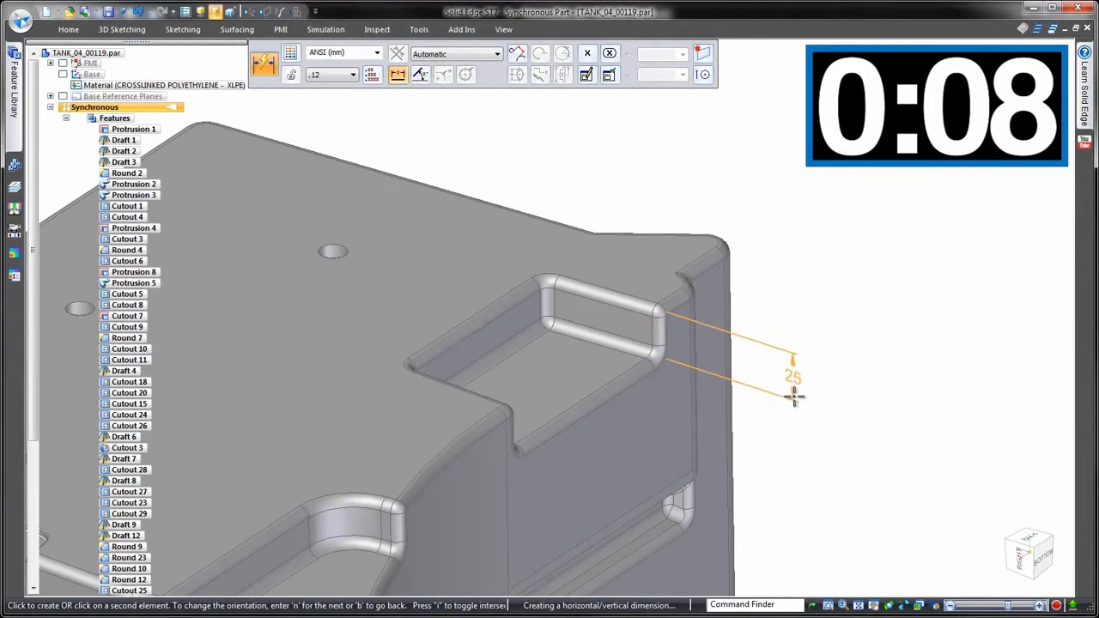
left_click(826, 441)
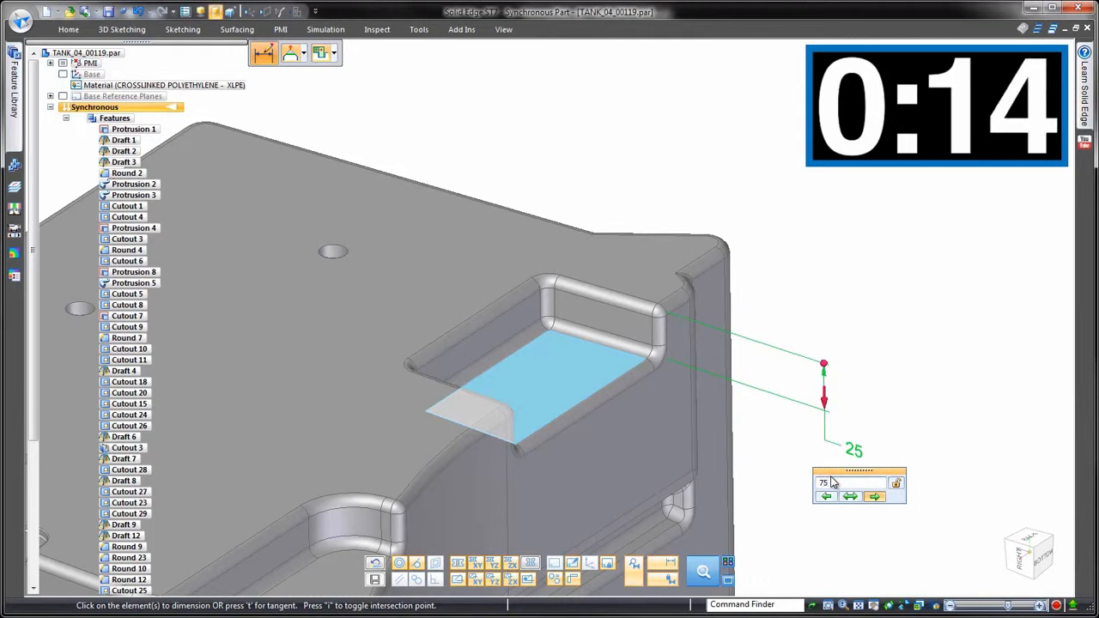
key("Return")
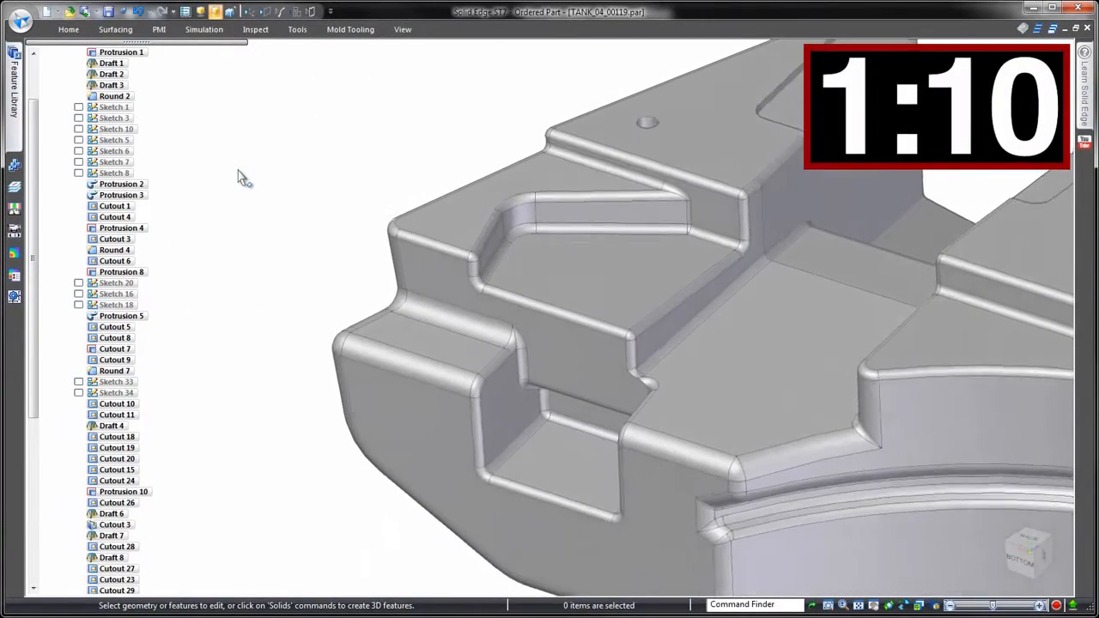
In the ordered model, view the profile and dimensions of the upper angled pocket's cutout, then close its definition.
left_click(571, 290)
left_click(600, 318)
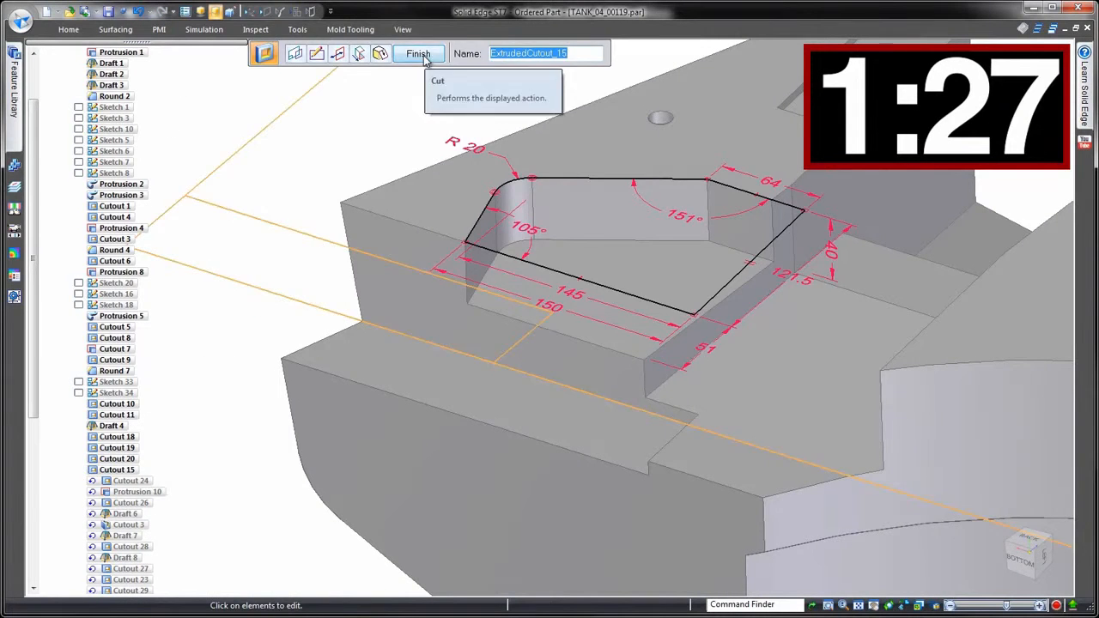
left_click(427, 58)
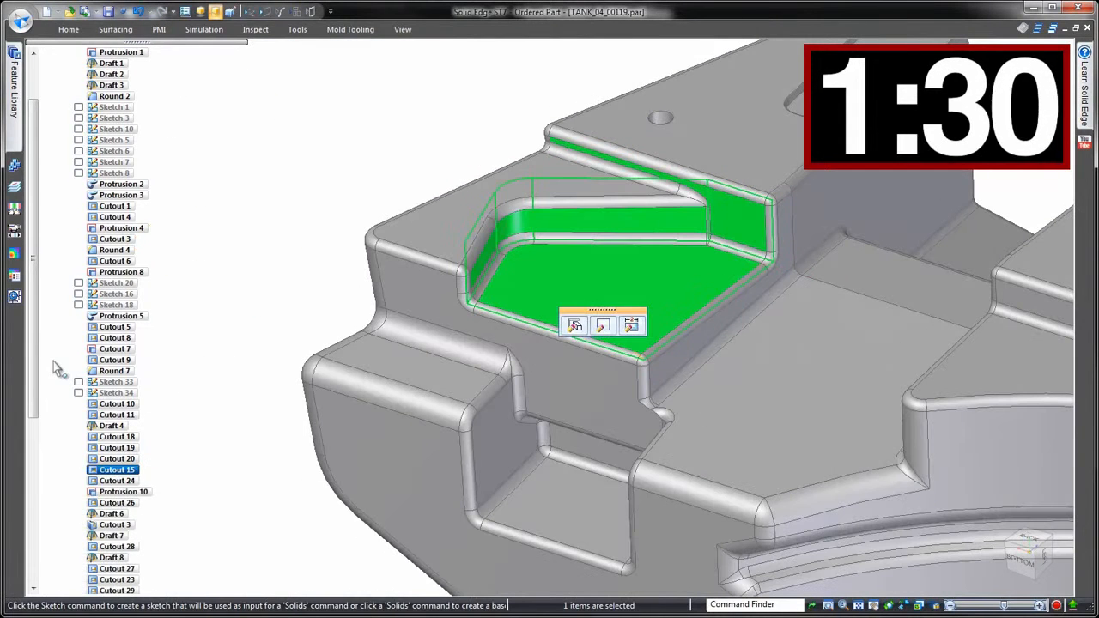
Reorder Cutout 15 in the feature history to directly after Cutout 29 and clear the selection.
left_click_drag(32, 383, 31, 507)
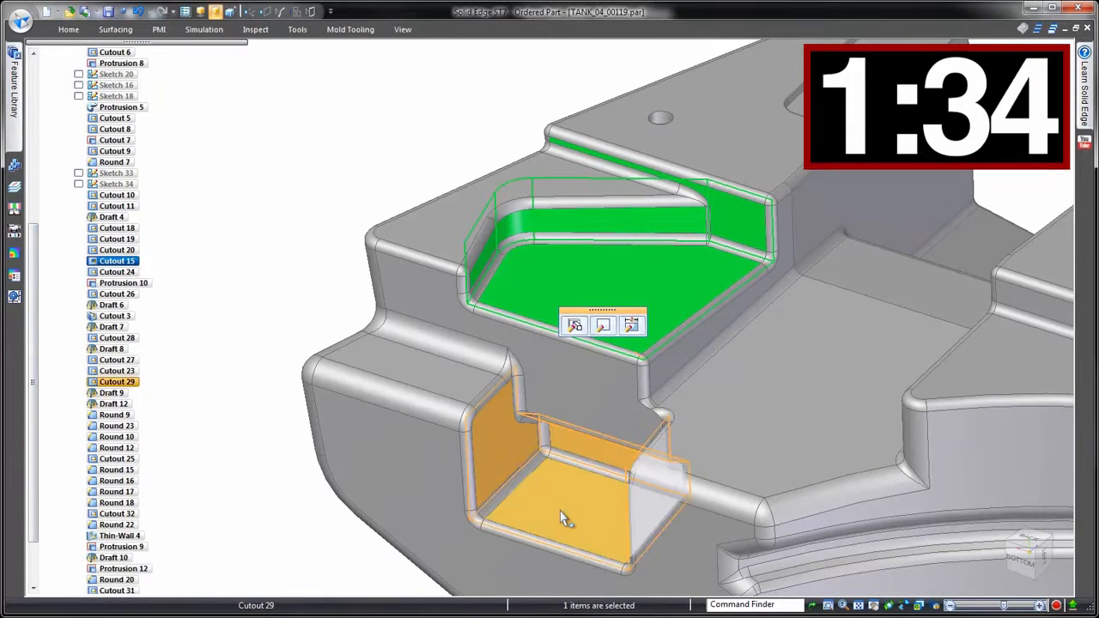
left_click_drag(118, 261, 97, 382)
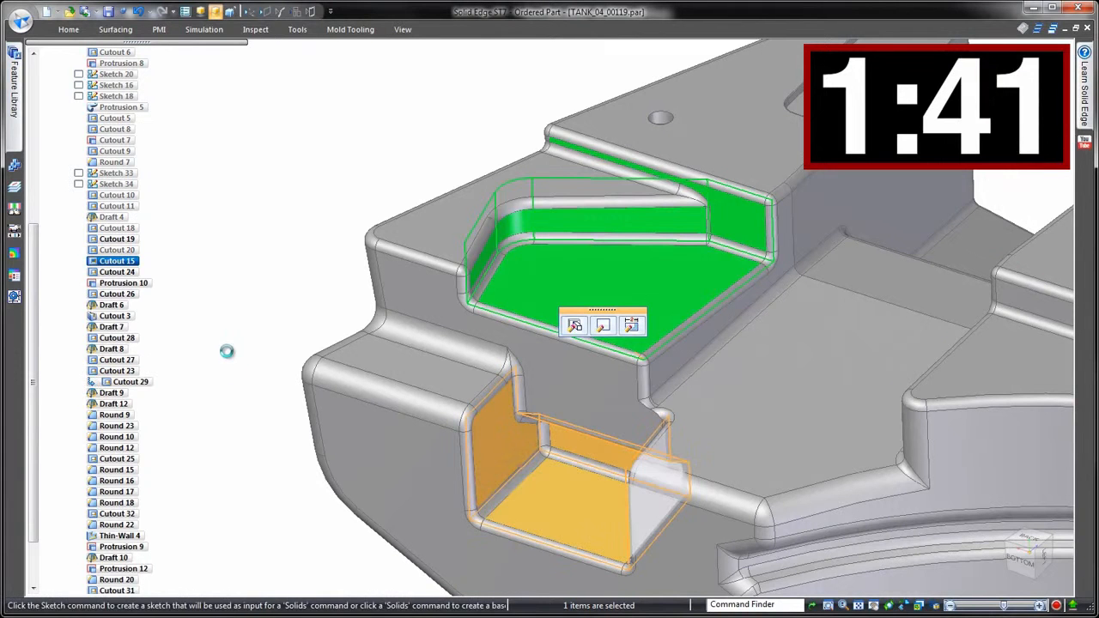
key("Escape")
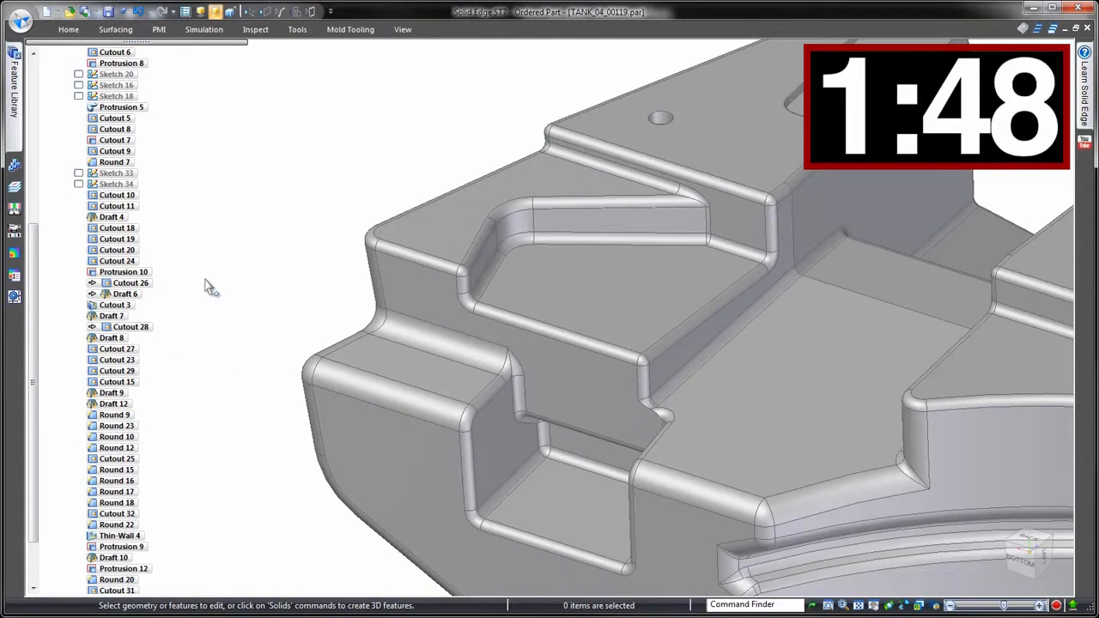
Open the upper pocket cutout's profile and try to align its short slanted side with the lower recess's side edge.
left_click(558, 297)
left_click(668, 324)
right_click_drag(263, 246, 263, 302)
left_click(479, 384)
left_click(380, 381)
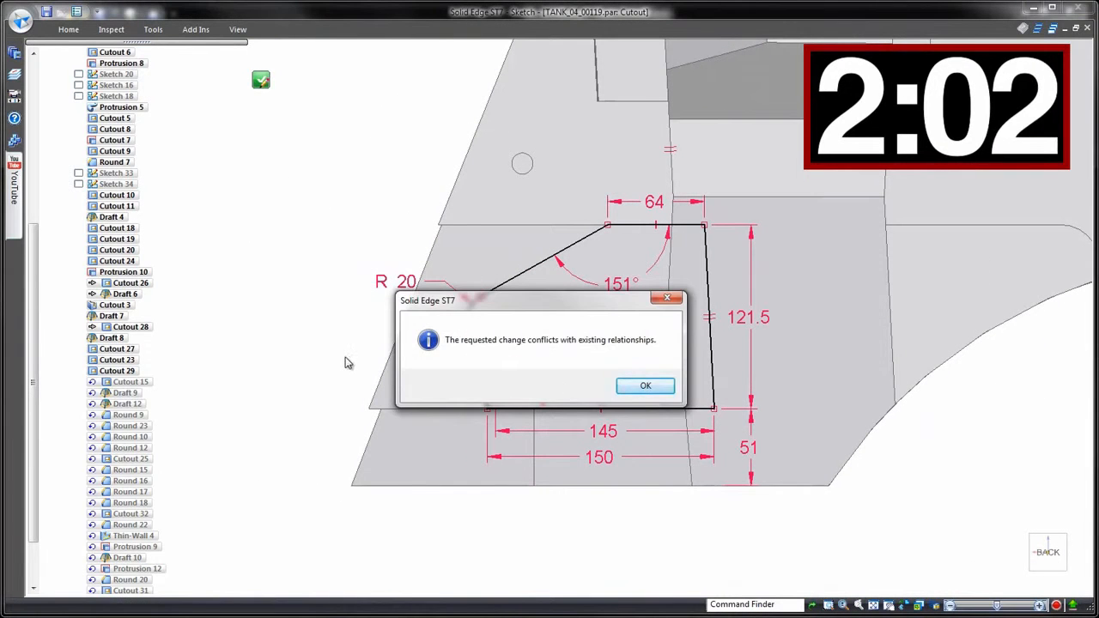
left_click(635, 387)
Unlock the 150 mm, 145 mm and 105° dimensions that constrain the pocket profile's slanted side.
left_click(598, 456)
left_click(631, 495)
left_click(608, 431)
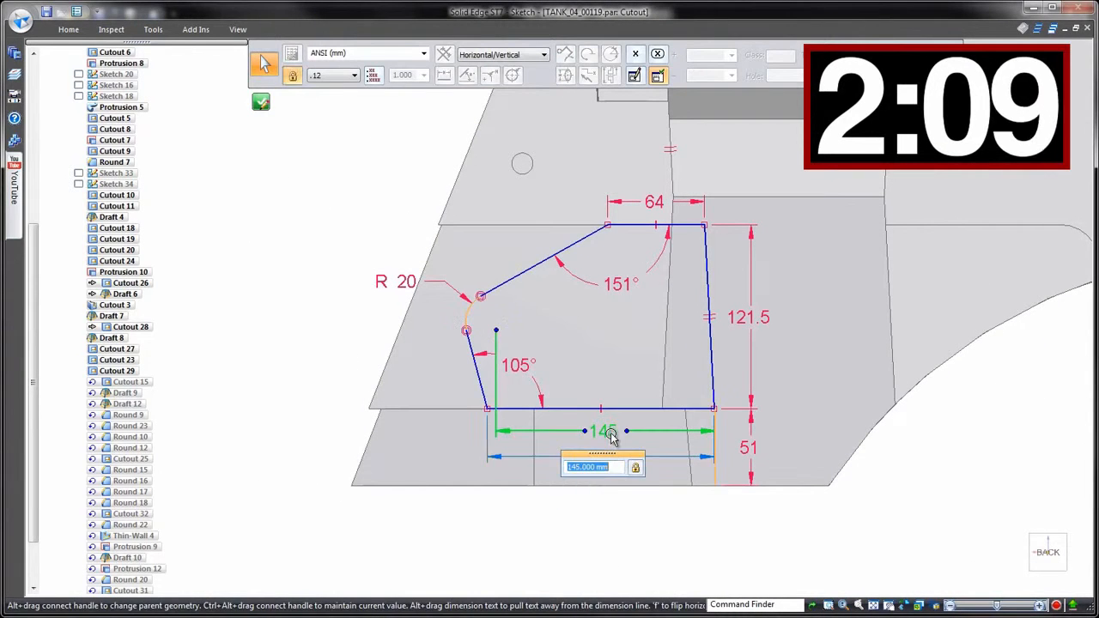
left_click(636, 469)
left_click(522, 367)
left_click(546, 397)
left_click(336, 338)
Align the profile's short slanted side with the lower recess's side edge, close the sketch and finish the cutout.
right_click_drag(302, 358, 306, 378)
left_click(477, 391)
left_click(260, 80)
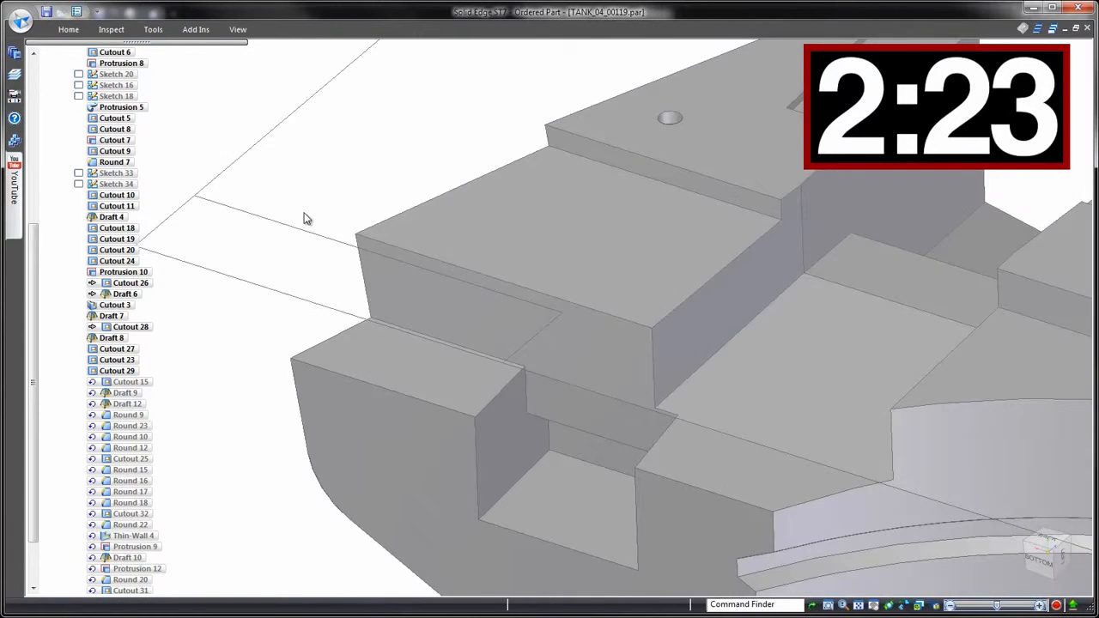
right_click(240, 178)
Measure the angle between the upper pocket's side wall and the lower recess's side wall.
mouse_move(270, 201)
middle_mouse_down()
mouse_move(276, 225)
mouse_move(290, 186)
middle_mouse_up()
left_click(258, 33)
left_click(81, 65)
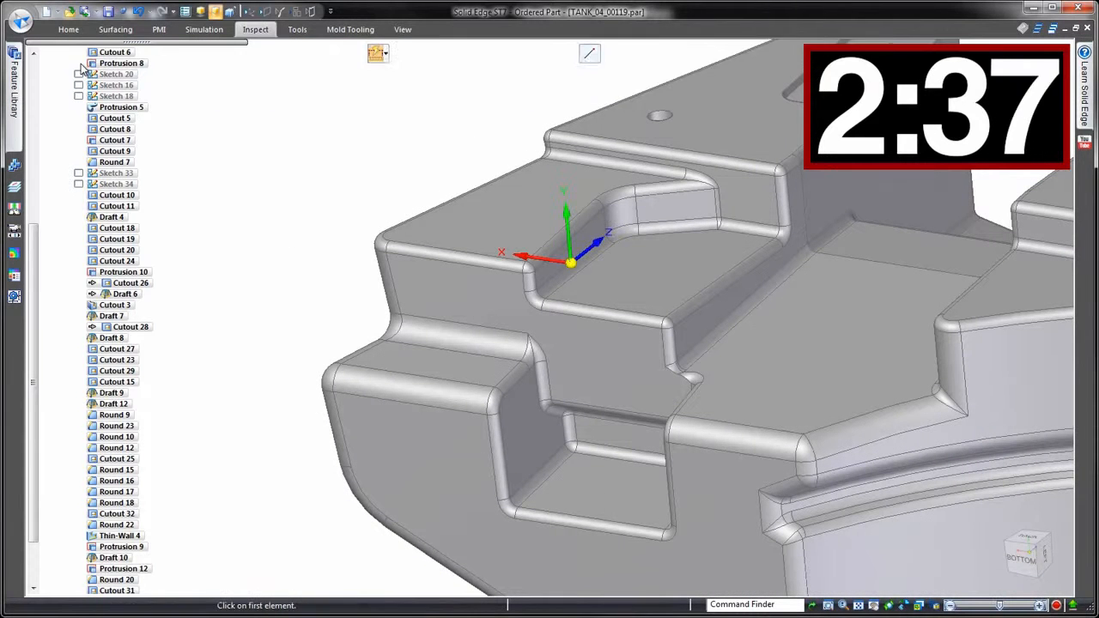
left_click(296, 55)
left_click(362, 294)
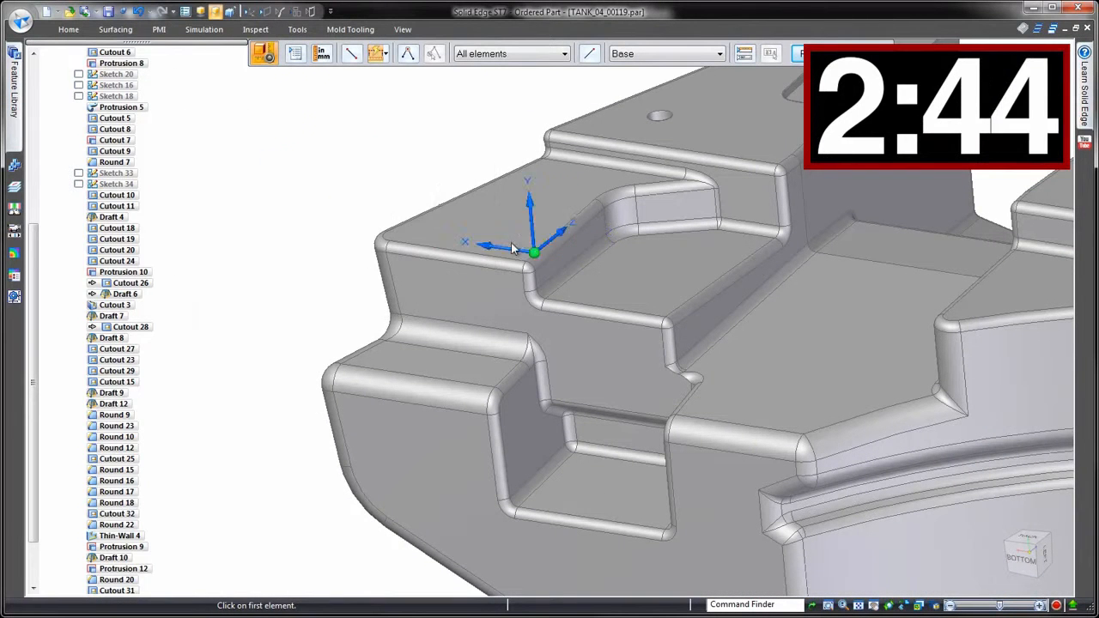
left_click(575, 252)
left_click(534, 421)
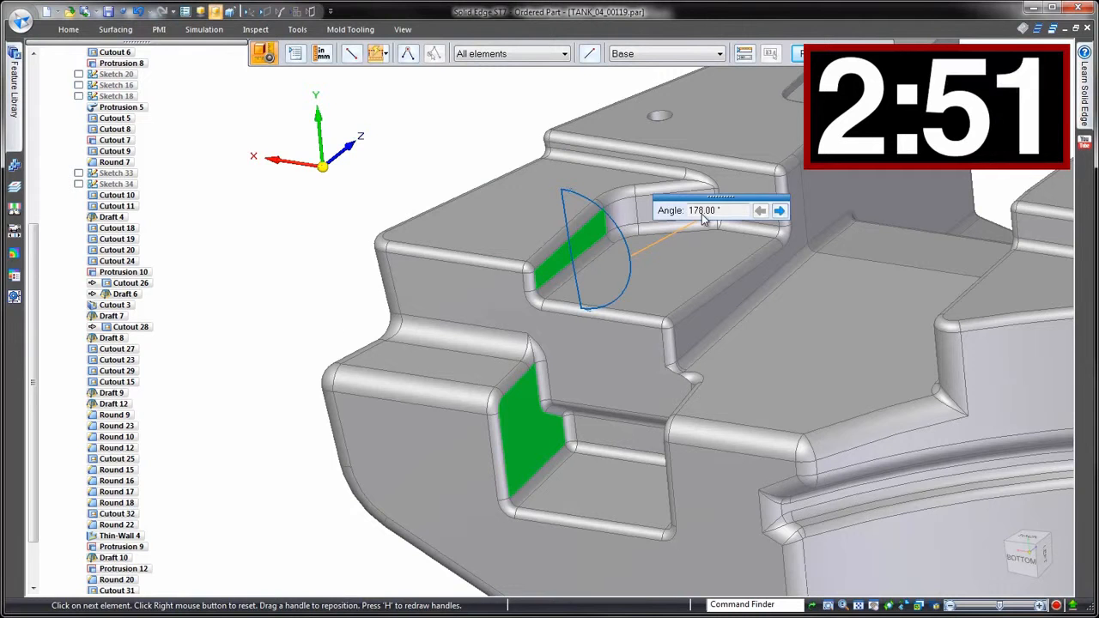
Edit the draft on the lower recess's side wall to also include the upper pocket's slanted side wall.
key("Escape")
right_click(601, 258)
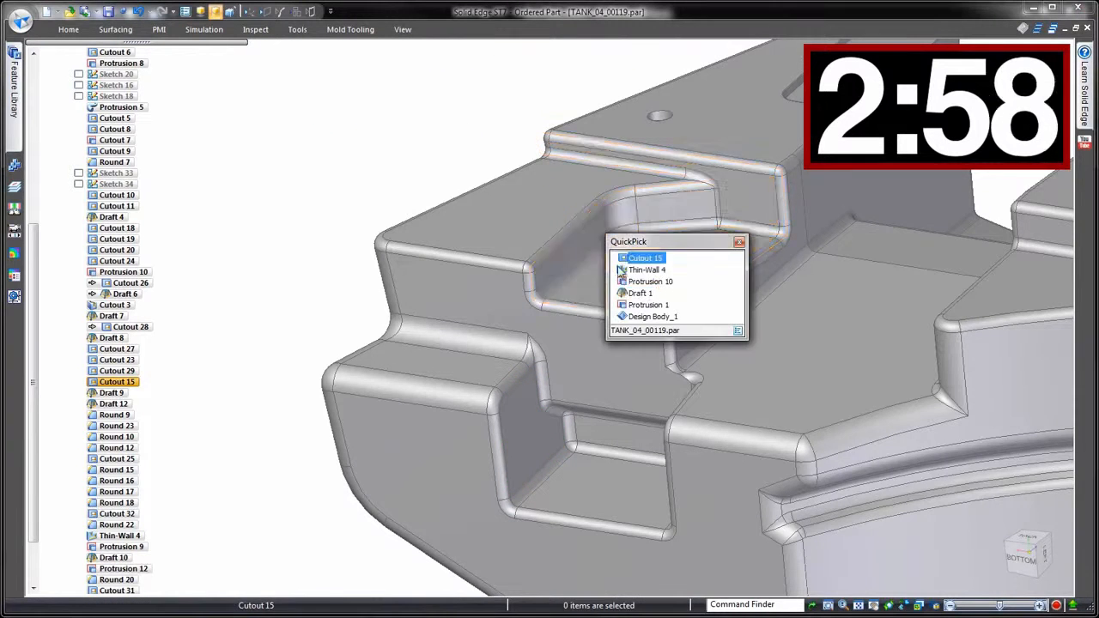
left_click(405, 67)
left_click(514, 430)
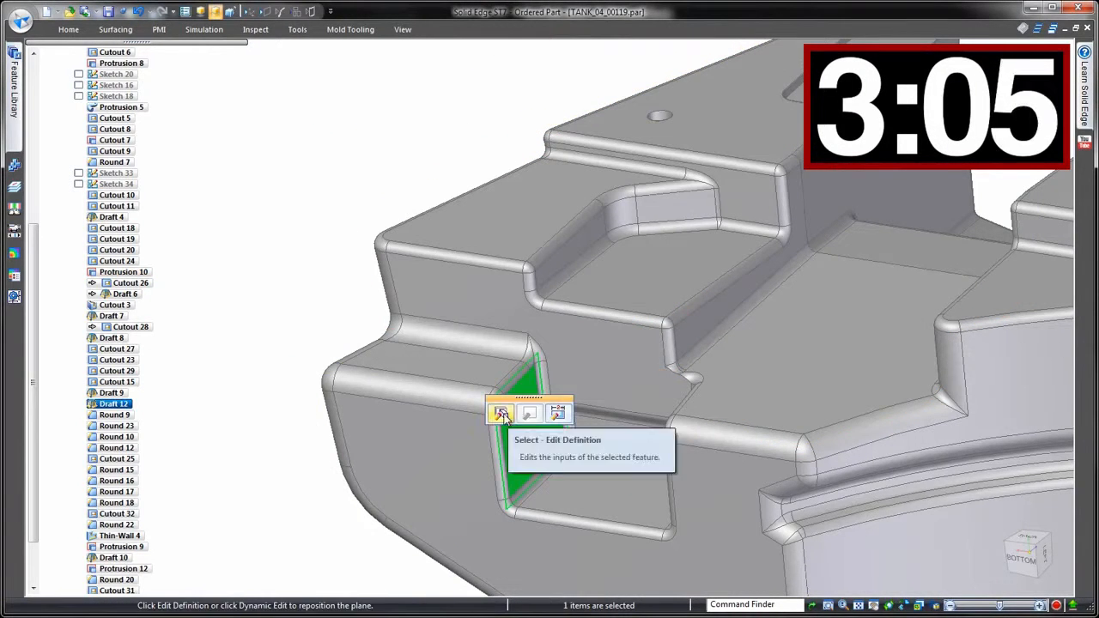
left_click(507, 413)
left_click(344, 54)
left_click(601, 221)
right_click(393, 135)
right_click(384, 128)
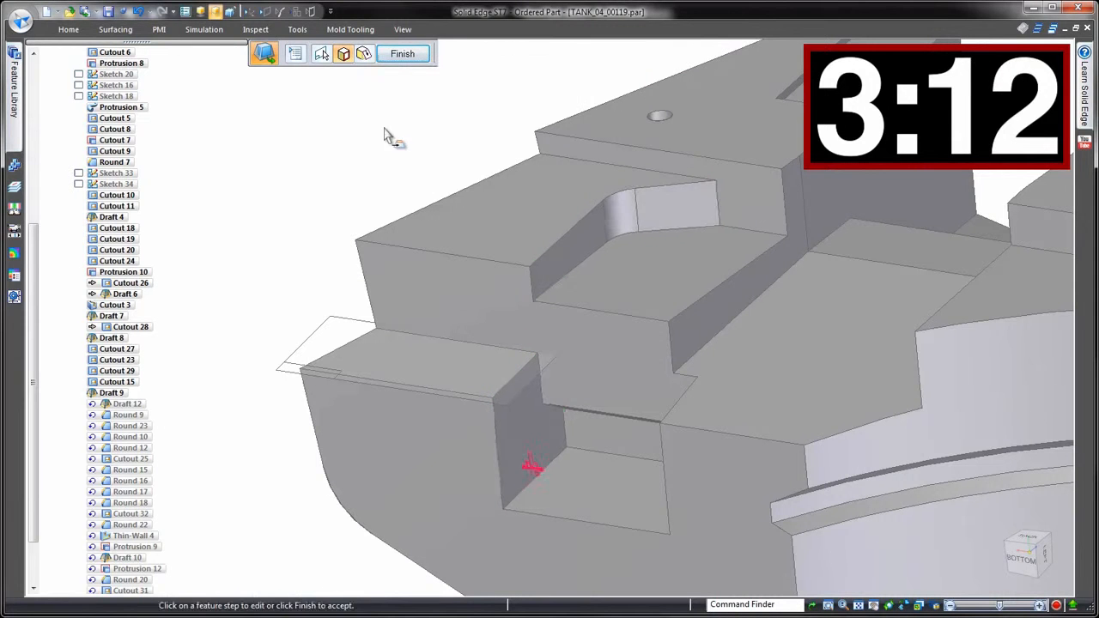
Add the upper and lower edges of the pocket's unrounded wall to the existing 5 mm round and finish it.
scroll(360, 136, "up", 4)
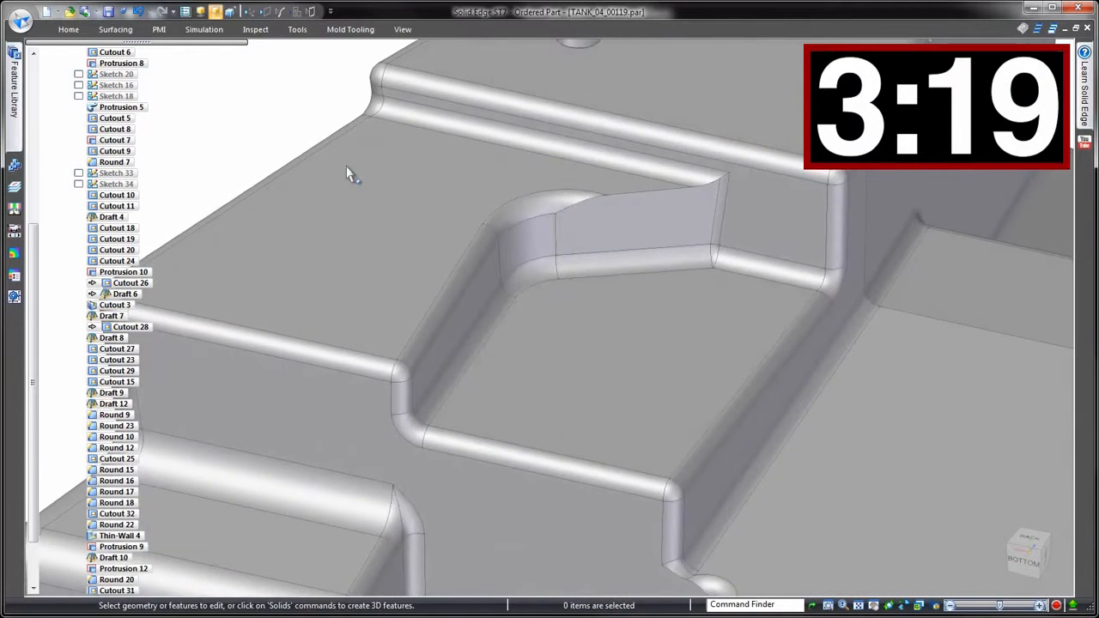
left_click(463, 279)
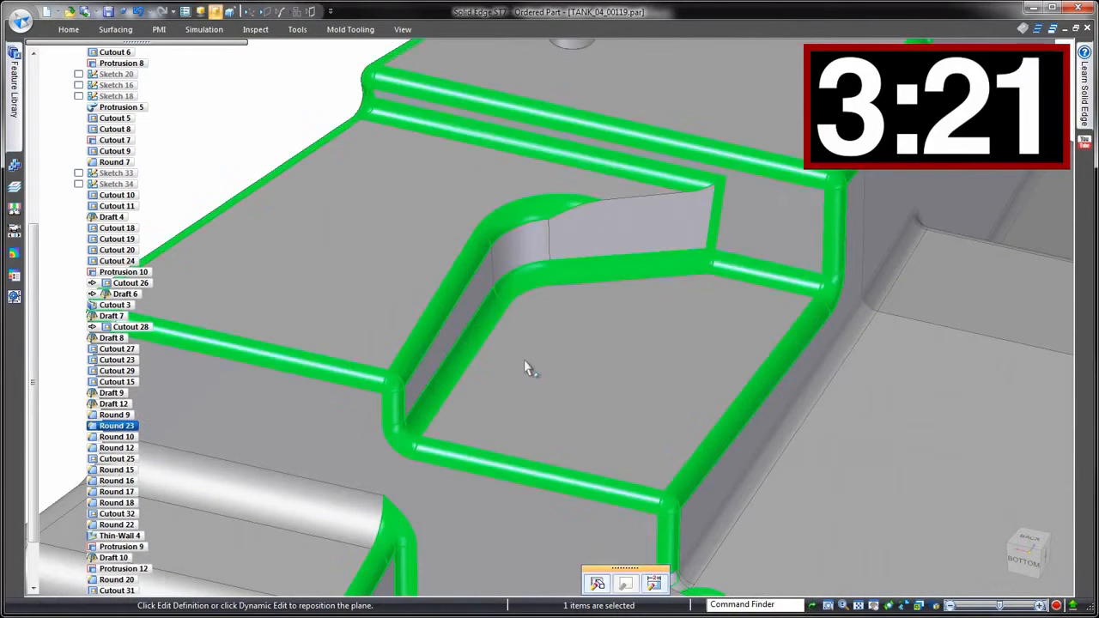
left_click(597, 584)
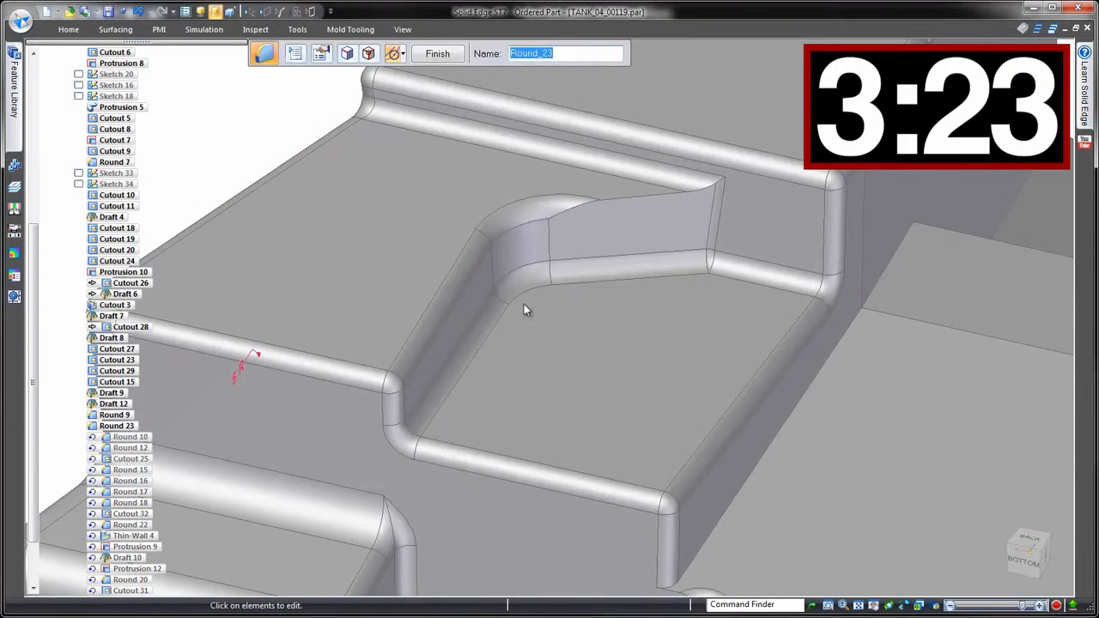
left_click(347, 53)
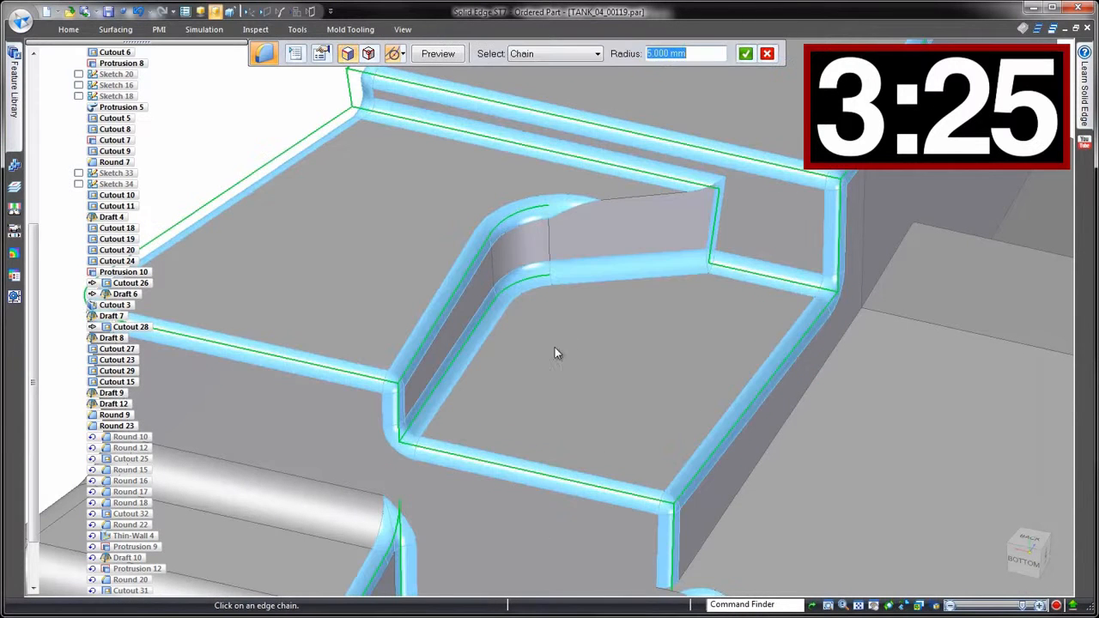
left_click(591, 273)
left_click(599, 198)
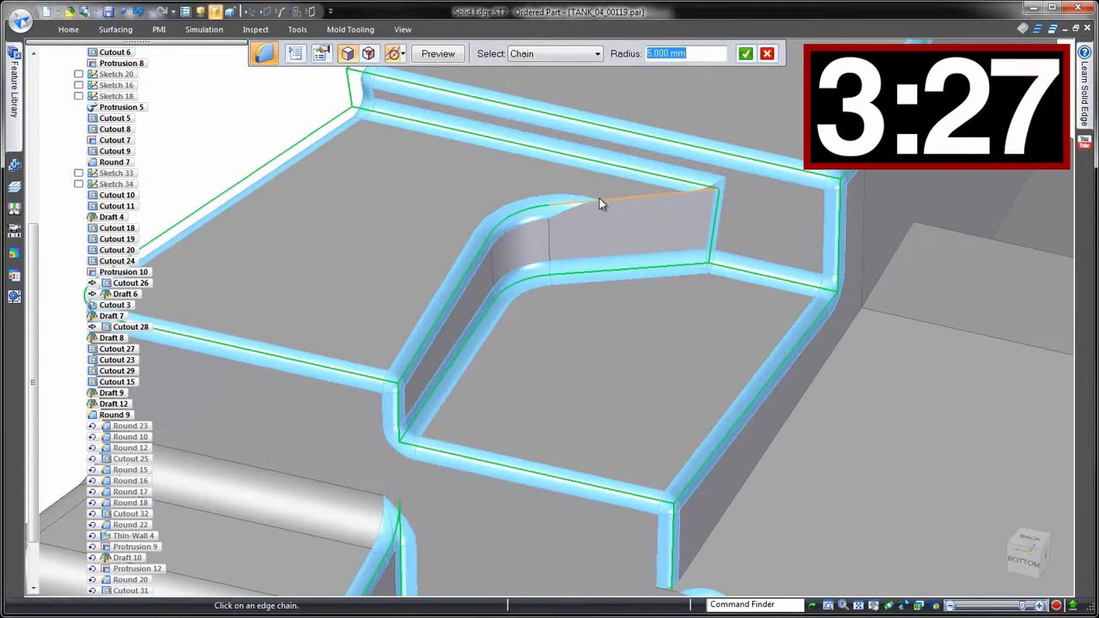
right_click(255, 108)
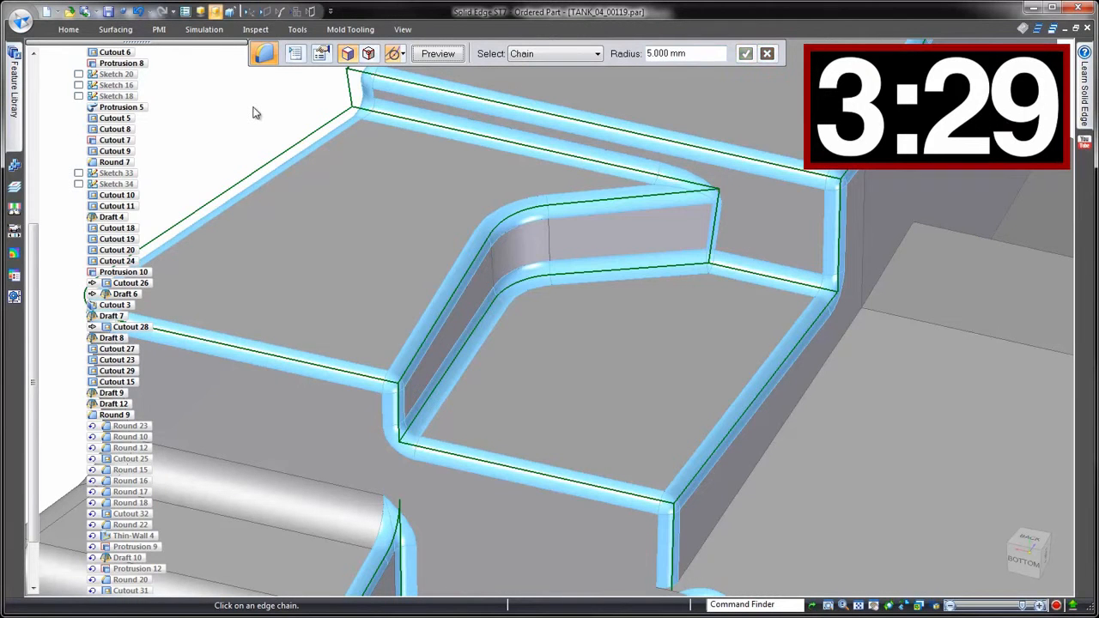
right_click(252, 107)
right_click(252, 108)
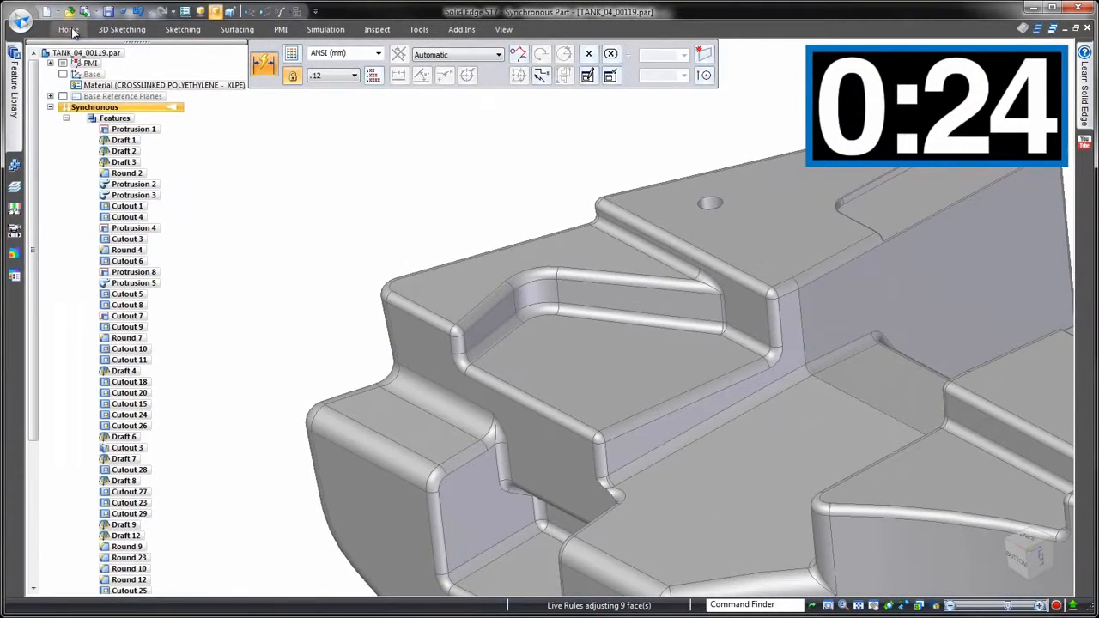
Make the upper pocket's slanted side wall coplanar with the lower recess's side wall on the synchronous model.
left_click(68, 29)
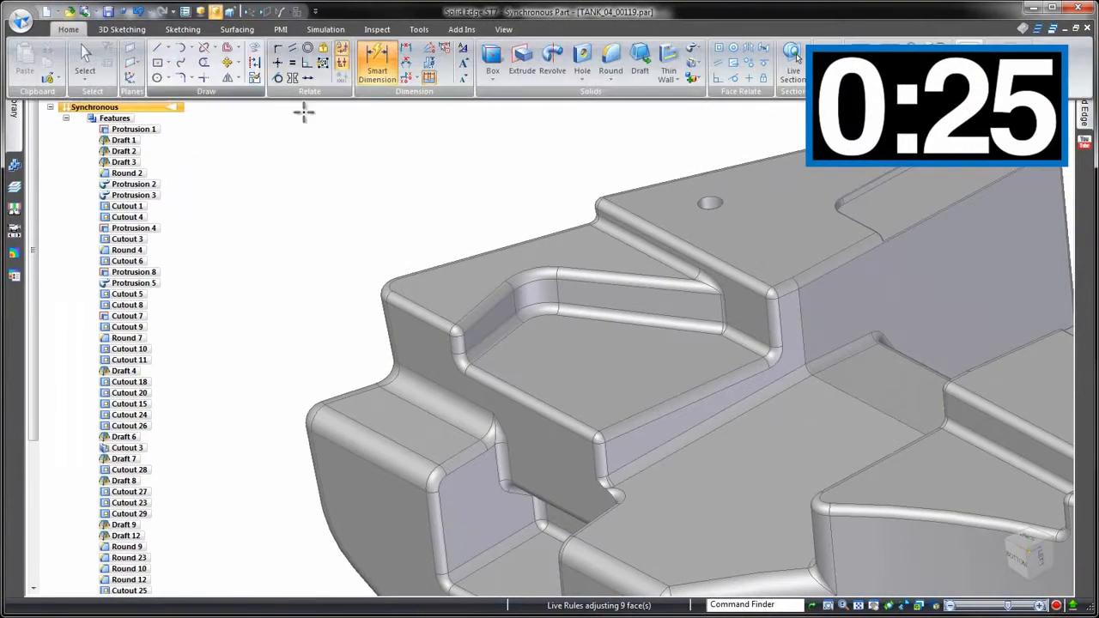
left_click(717, 49)
left_click(495, 321)
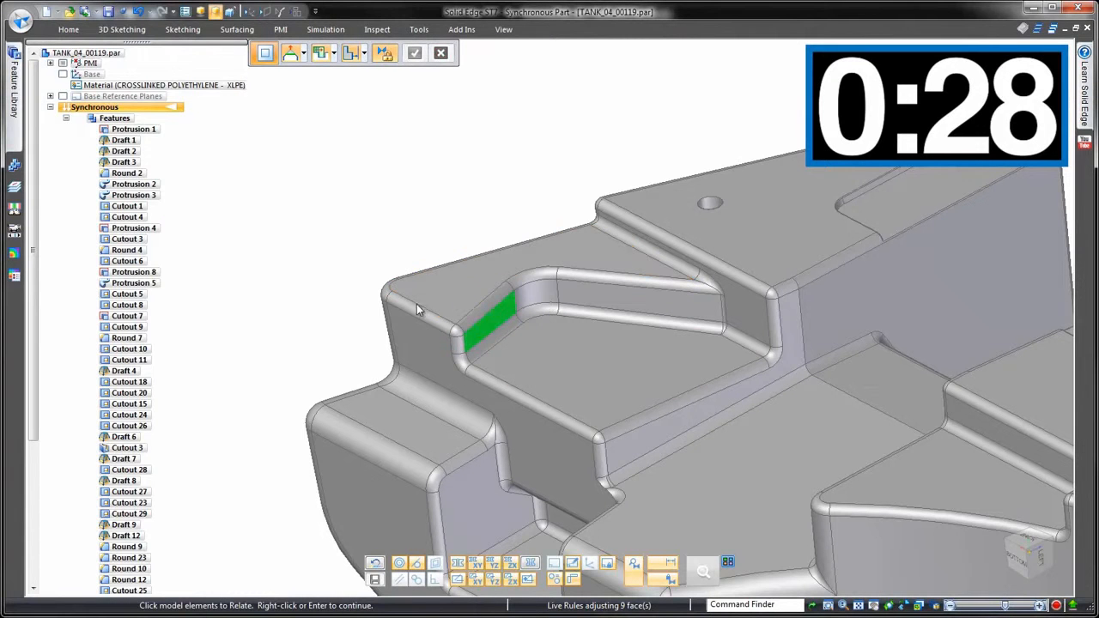
left_click(464, 510)
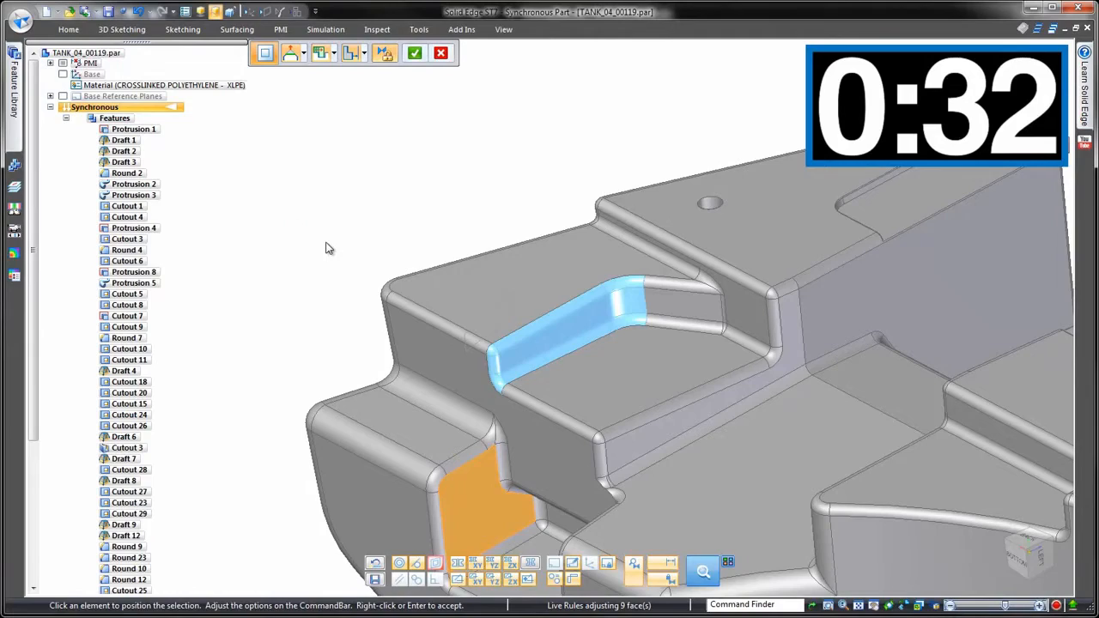
right_click(326, 245)
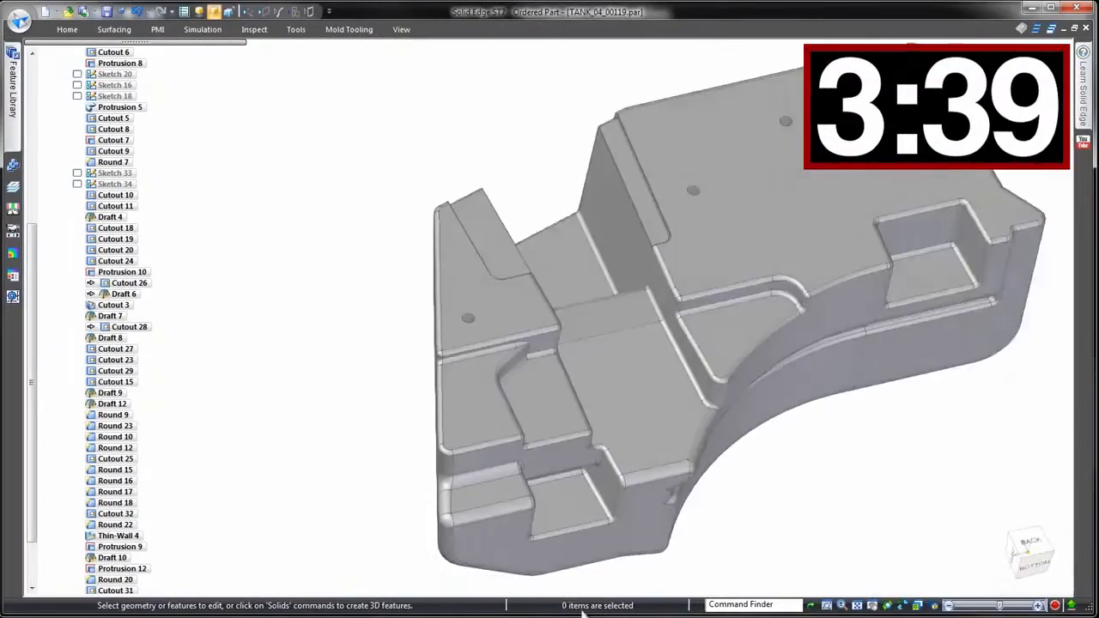
Display the ordered part's PMI dimensions to look for the overall height, and hide them again.
middle_click_drag(583, 612, 614, 529)
left_click_drag(32, 382, 32, 214)
left_click(62, 64)
middle_click_drag(172, 155, 686, 360)
left_click(62, 64)
left_click(497, 507)
left_click(539, 487)
key("Escape")
key("Escape")
Open the profile of the cutout along the tank's bottom and dimension the height between its top edge and flat bottom line.
right_click(642, 491)
left_click(682, 503)
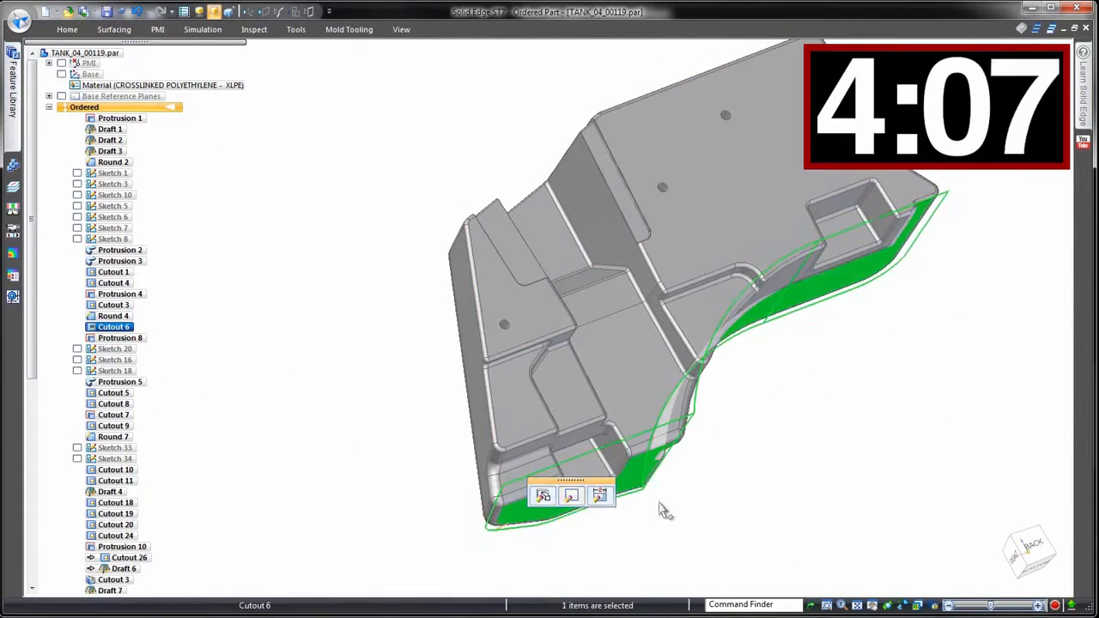
left_click(572, 495)
scroll(678, 504, "down", 2)
left_click(67, 29)
left_click(519, 65)
left_click(614, 99)
left_click(968, 352)
key("Escape")
Delete the relation on the profile's flat bottom line and set the overall height dimension to 425 mm.
right_click(361, 473)
left_click(426, 491)
key("Delete")
left_click(965, 286)
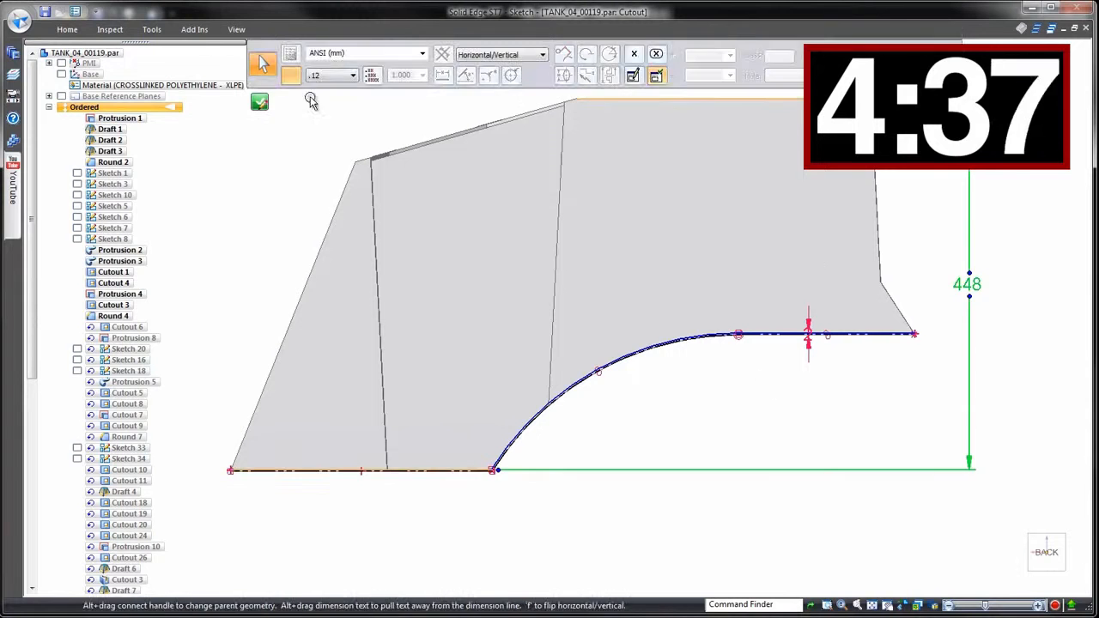
left_click(967, 284)
type("425")
key("Return")
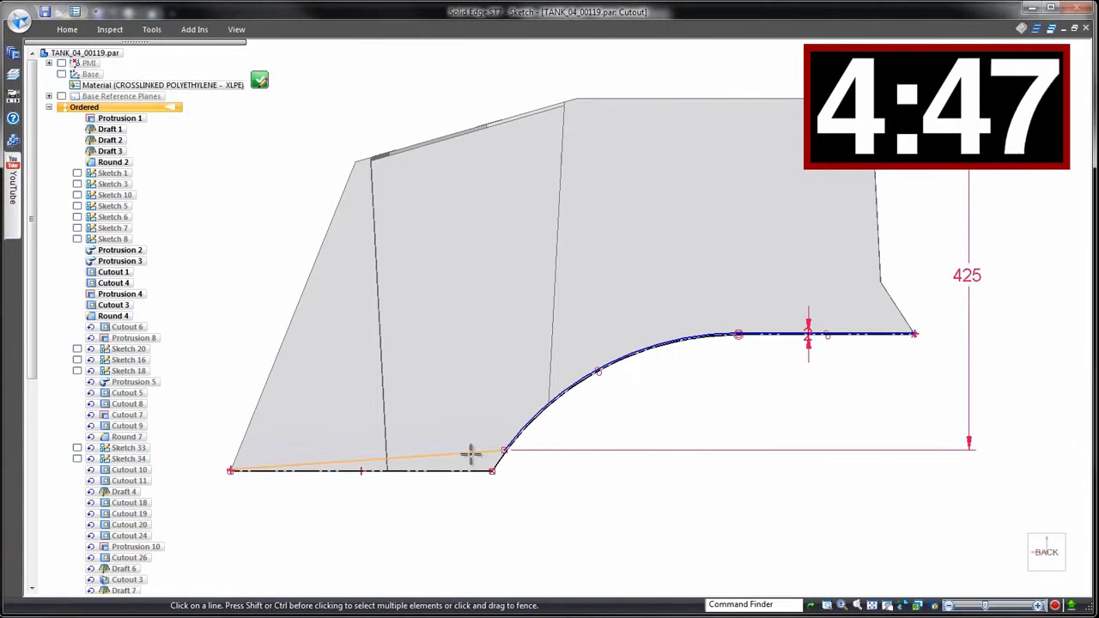
Close the profile sketch and finish the bottom cutout.
left_click(259, 80)
right_click(289, 306)
left_click(320, 197)
middle_click_drag(321, 198, 320, 174)
Examine the updated tank's lower end and overall shape.
left_click(62, 63)
scroll(322, 227, "up", 6)
left_click(434, 398)
left_click(263, 54)
right_click(349, 134)
right_click(340, 138)
right_click(336, 139)
scroll(322, 165, "down", 5)
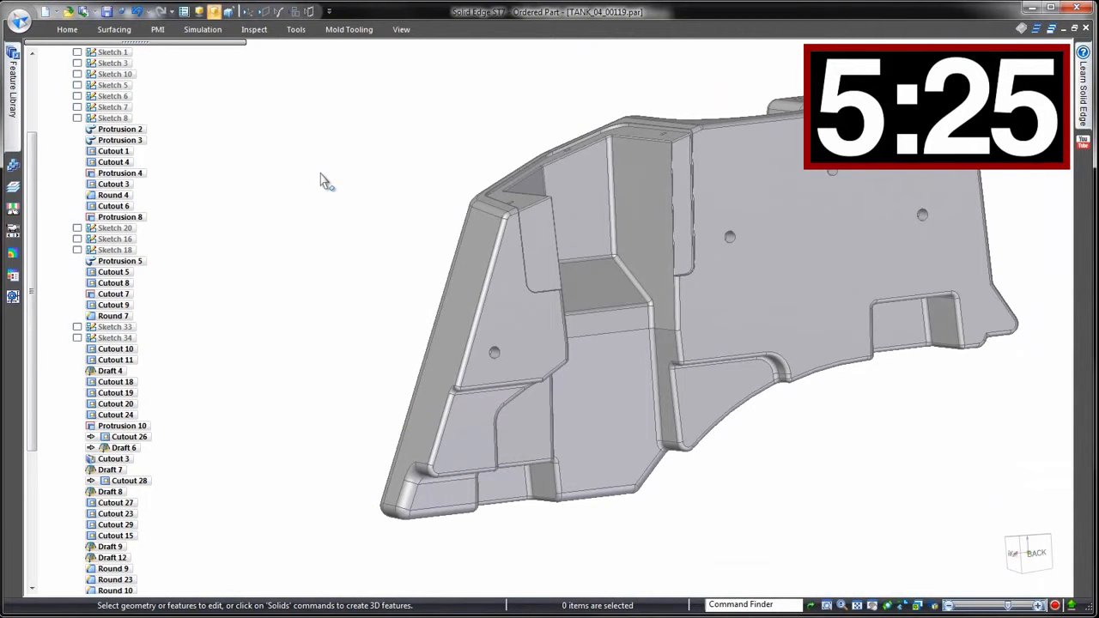
In the upper pocket cutout's profile, unlock the 64 mm dimension, adjust the short top line and slanted line, and close the sketch.
middle_click_drag(320, 173, 279, 347)
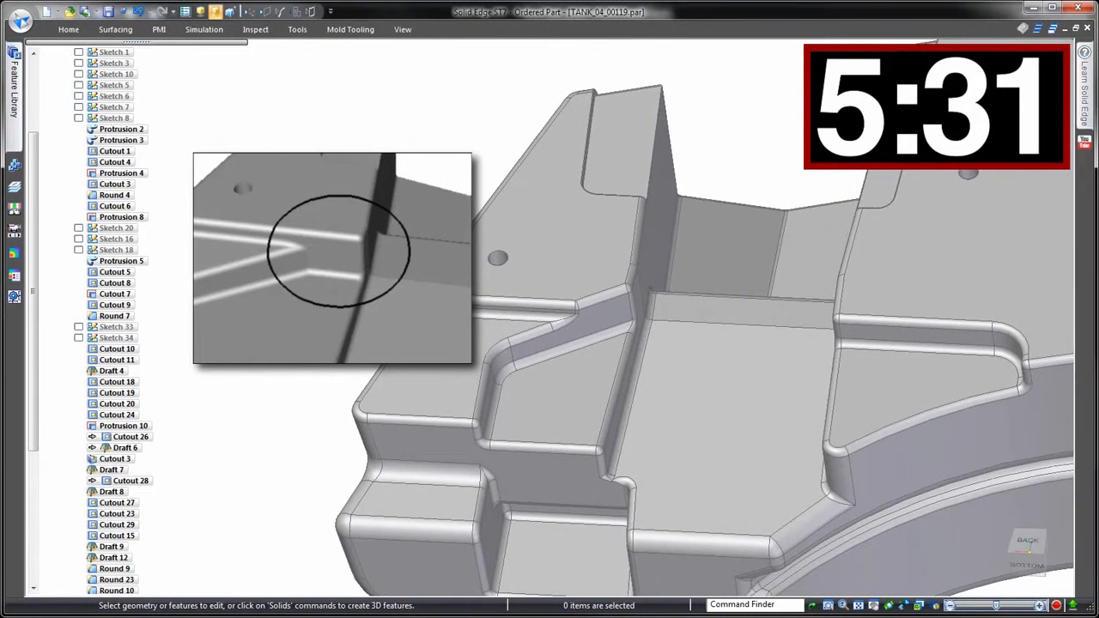
middle_click_drag(553, 472, 582, 378)
left_click(589, 355)
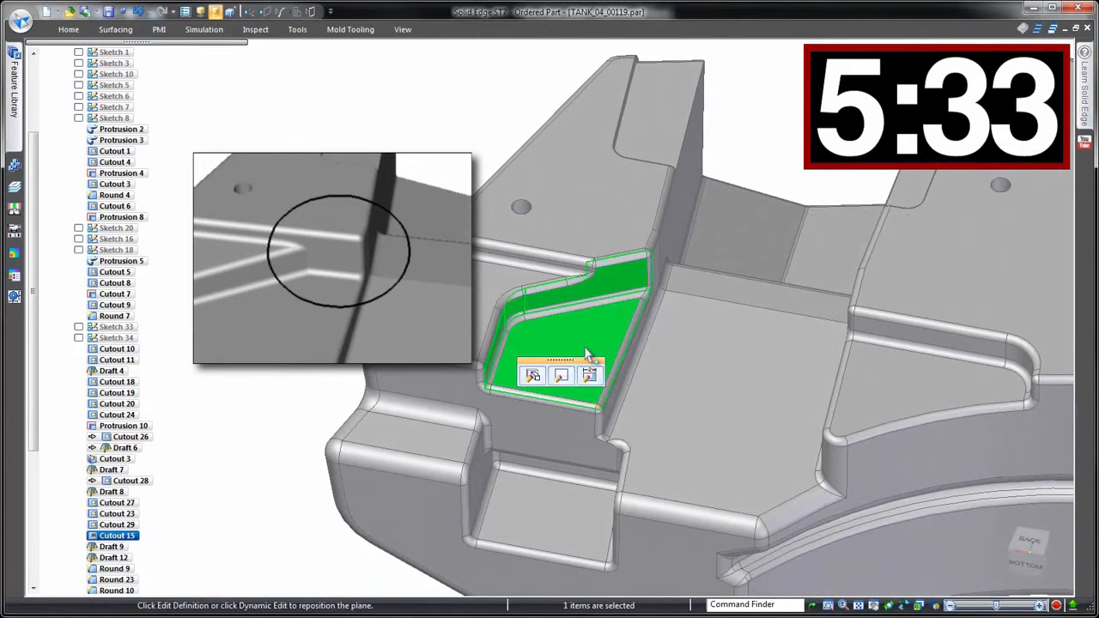
left_click(586, 370)
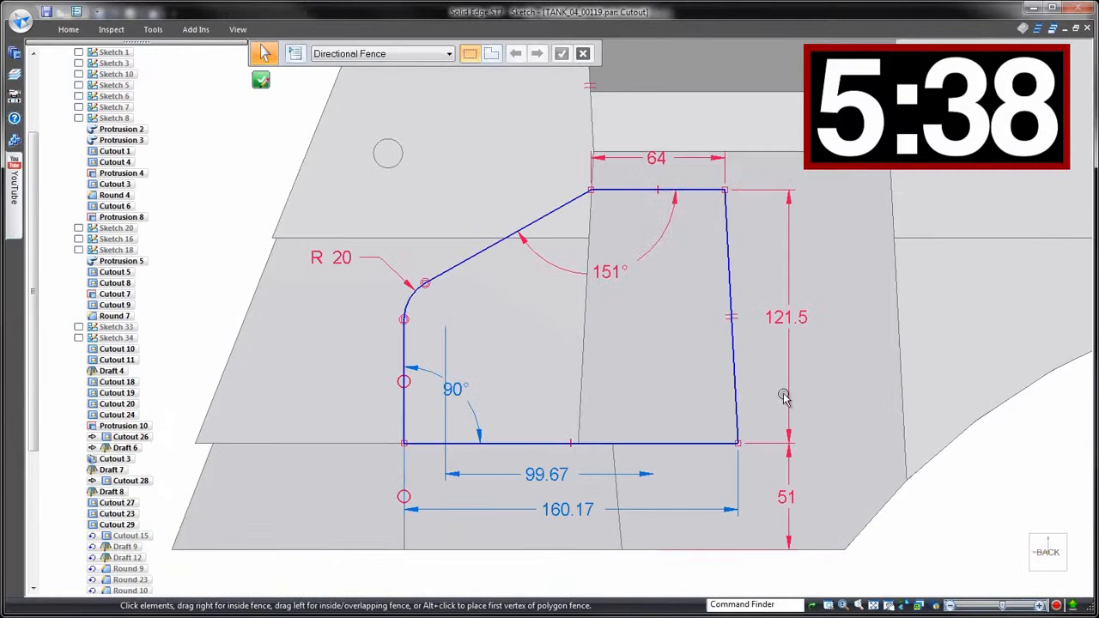
left_click(784, 347)
left_click(664, 160)
left_click(694, 195)
left_click(853, 284)
right_click_drag(929, 510, 932, 567)
left_click(623, 190)
left_click(532, 238)
left_click(261, 80)
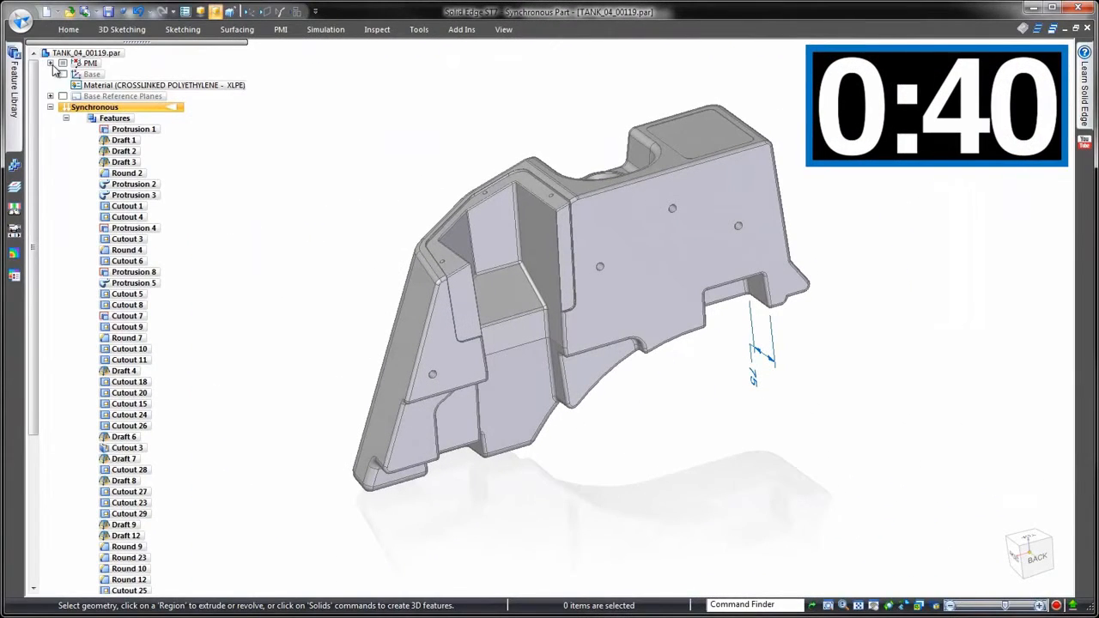
Show the Over All Height PMI dimension on the synchronous model and set it to 425 mm.
left_click(51, 64)
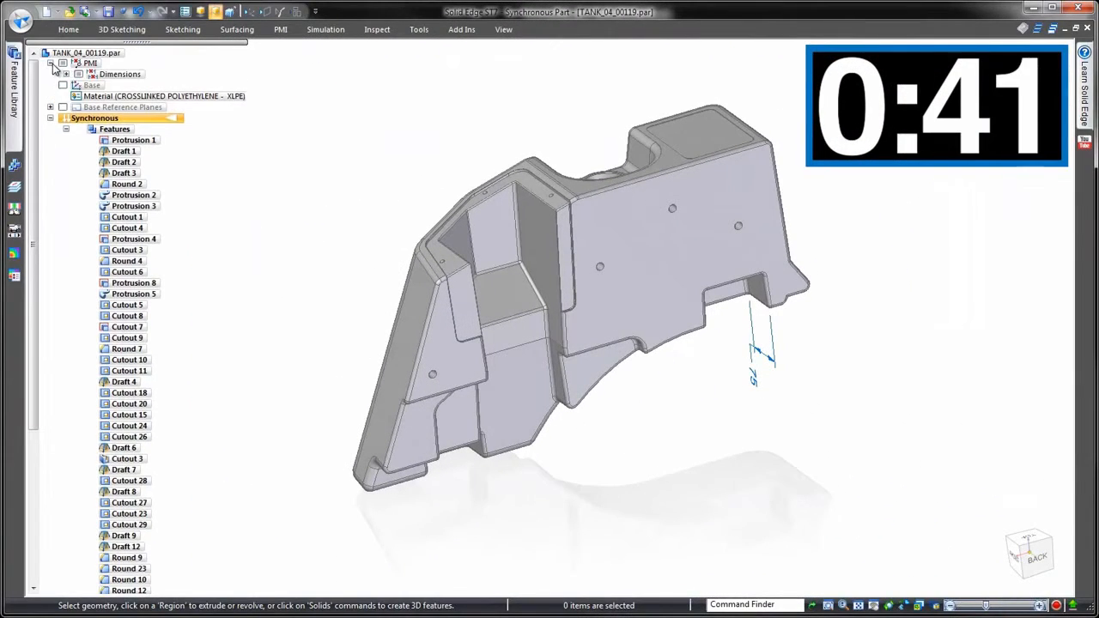
left_click(62, 75)
left_click(91, 63)
middle_click_drag(960, 301, 904, 258)
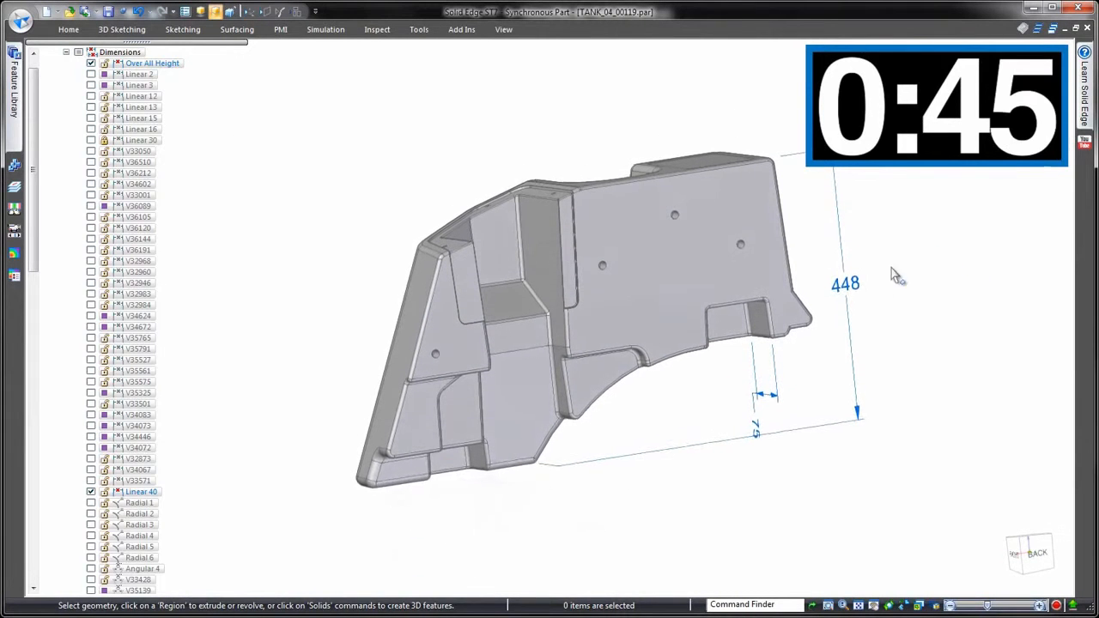
left_click(860, 292)
type("425")
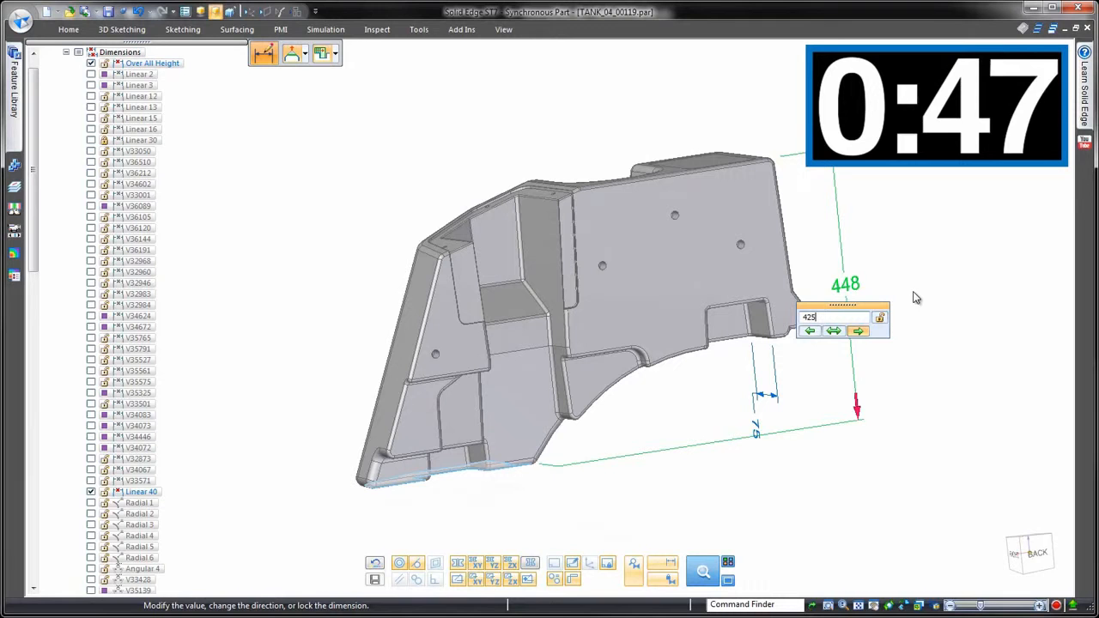
key("Return")
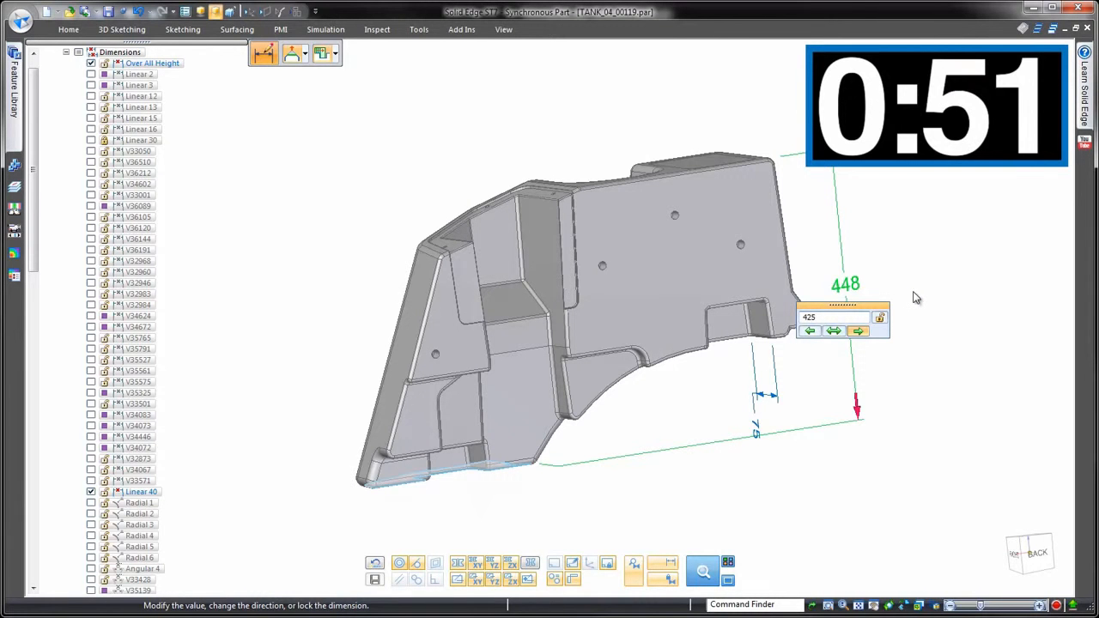
left_click(920, 301)
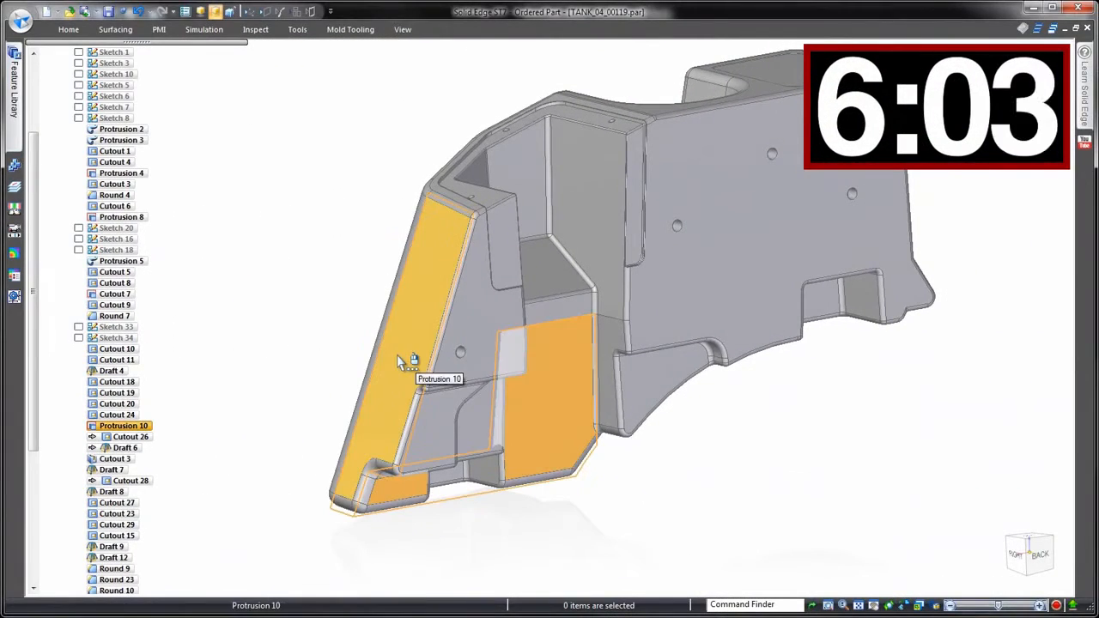
Increase the base protrusion's 68° slanted end angle by 15° and finish the feature.
right_click(399, 363)
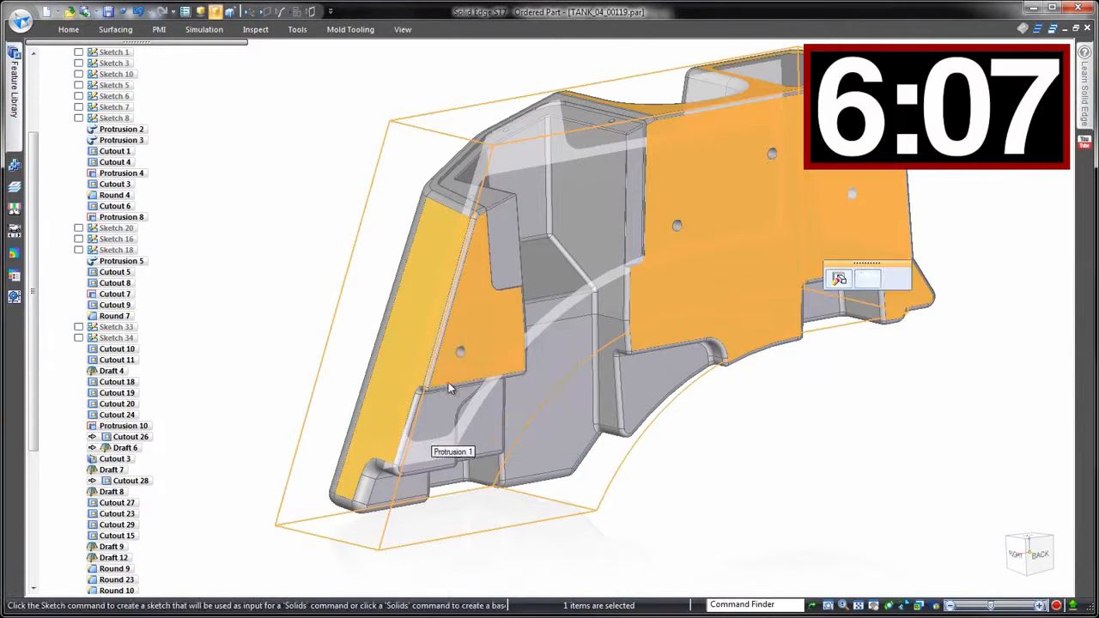
left_click(449, 388)
left_click(838, 280)
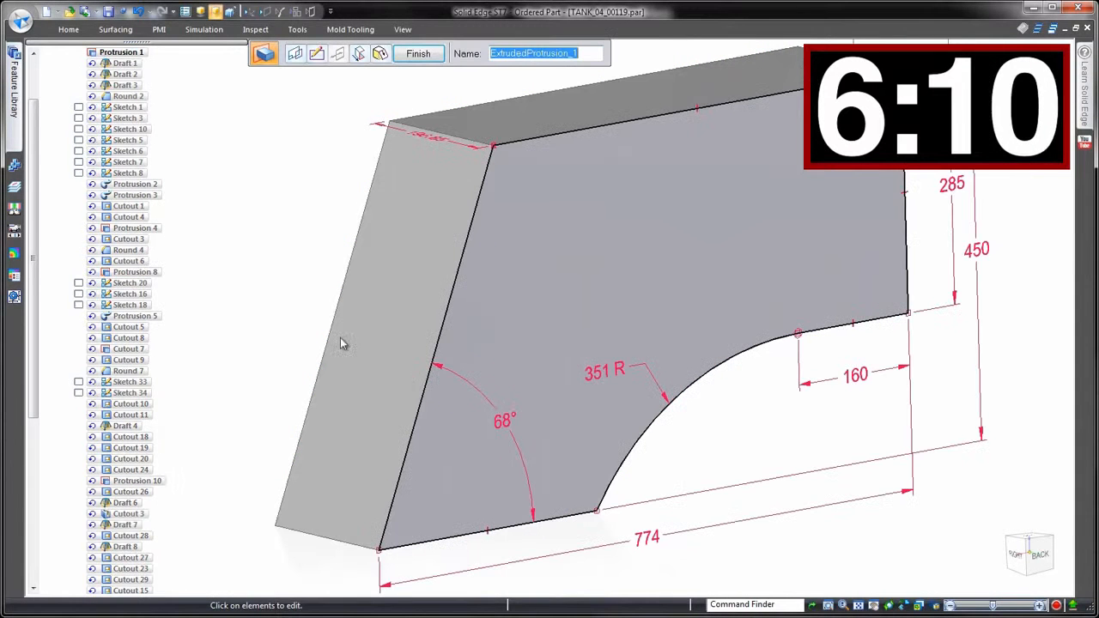
left_click(497, 424)
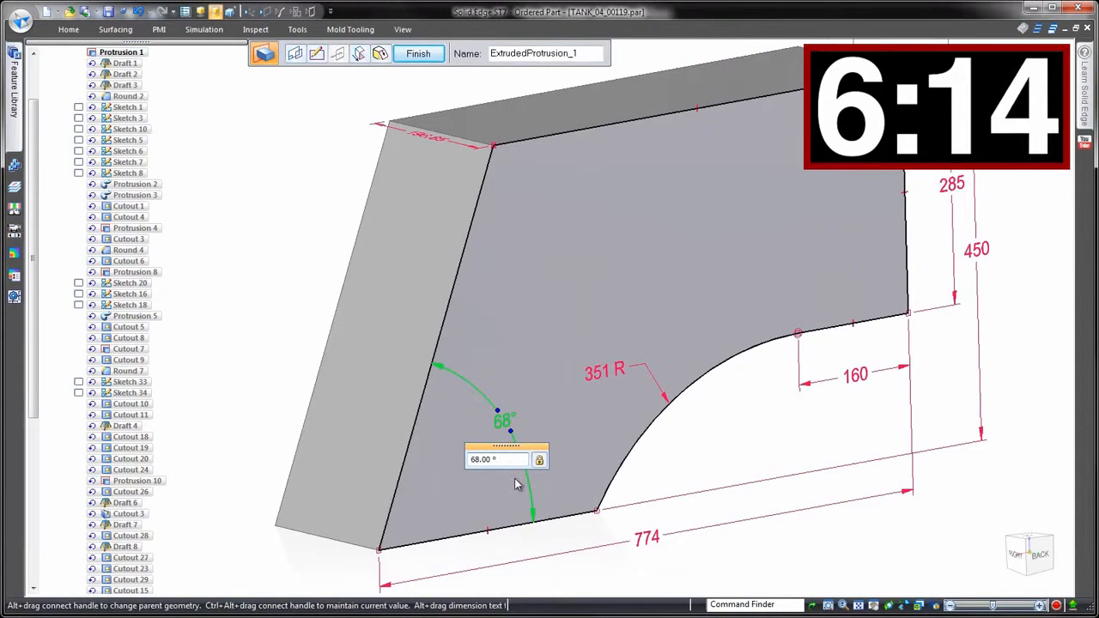
type("+15")
key("Return")
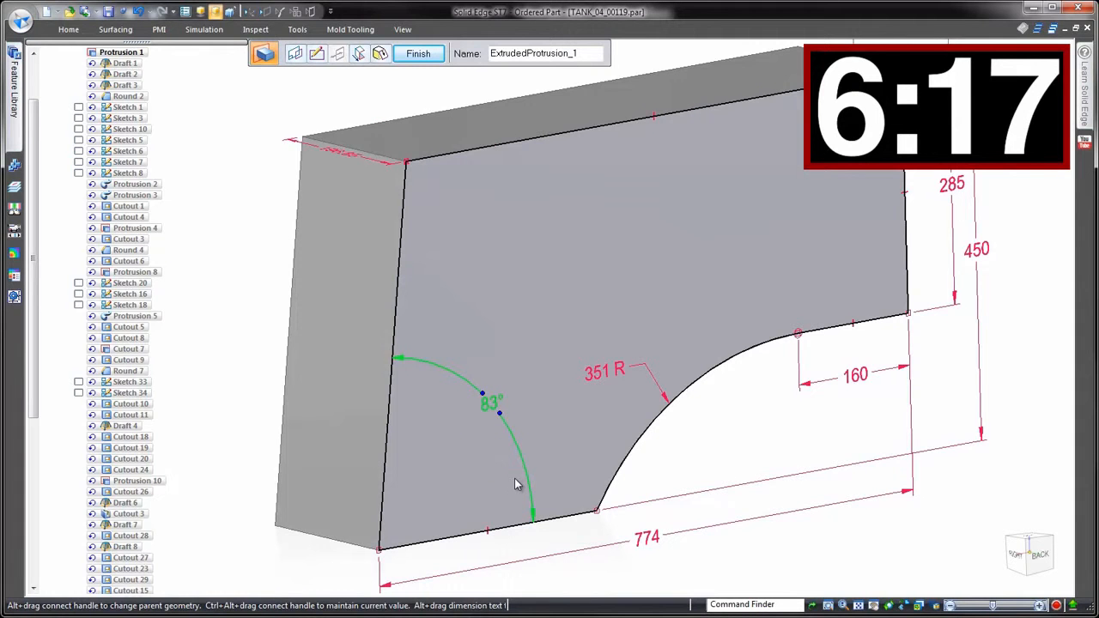
left_click(418, 54)
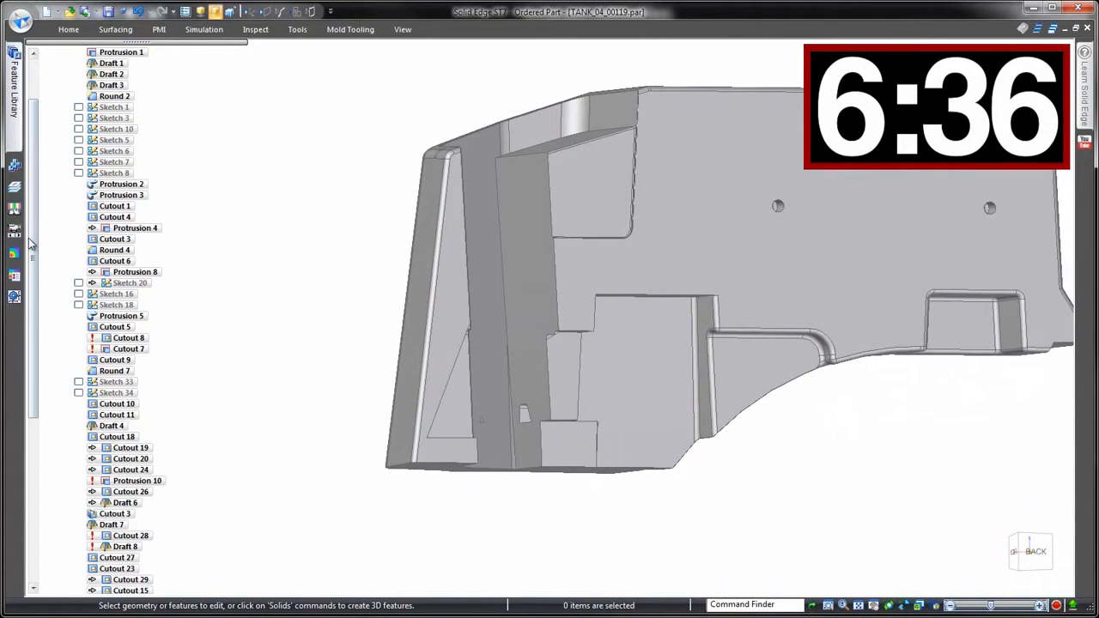
Review the feature tree and the rebuilt tank, and close the ordered part.
mouse_move(33, 245)
left_mouse_down()
mouse_move(20, 429)
mouse_move(30, 294)
left_mouse_up()
middle_click_drag(335, 324, 388, 365)
left_click(1087, 29)
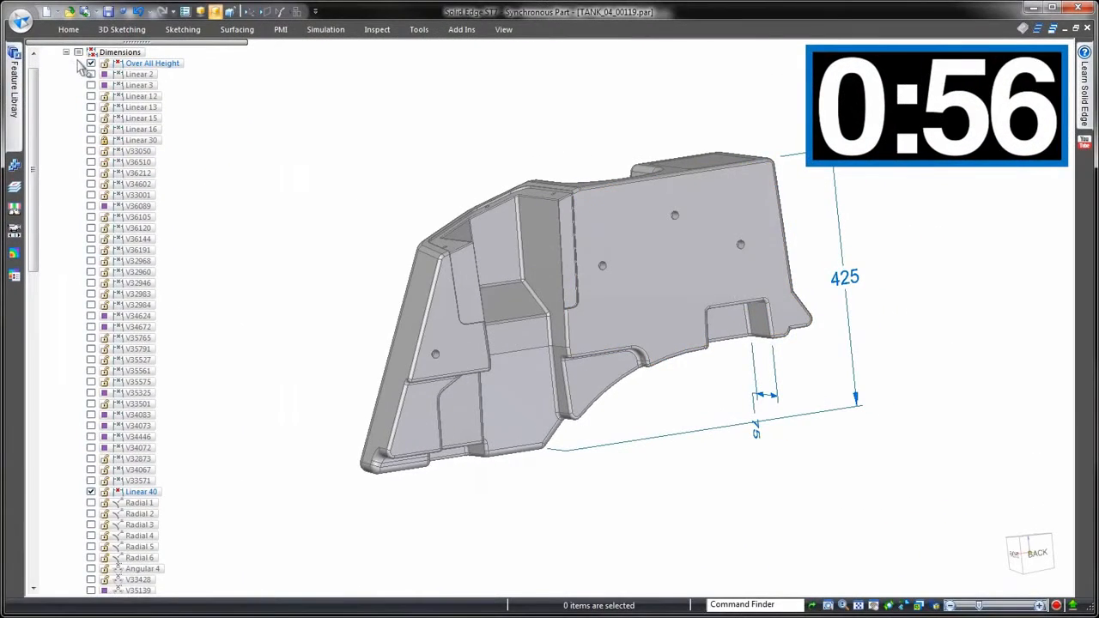
Hide all PMI dimensions on the synchronous model and collapse their list.
left_click(79, 53)
left_click(66, 53)
Rotate the tank's slanted end face by -15° about its bottom edge.
middle_click_drag(276, 238, 334, 336)
scroll(335, 343, "up", 6)
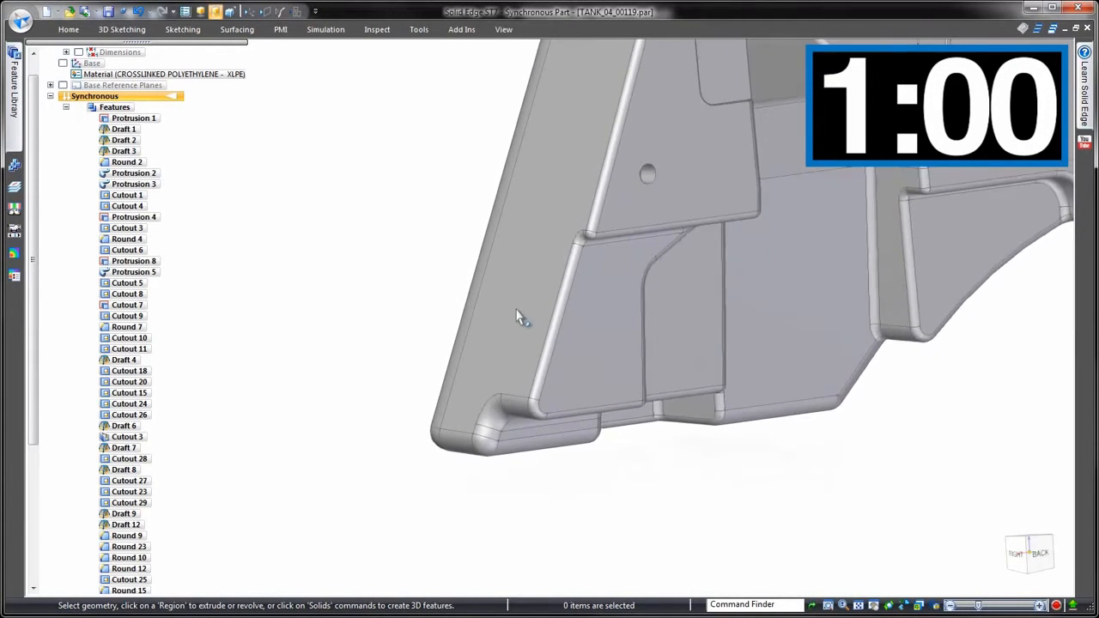
left_click(491, 294)
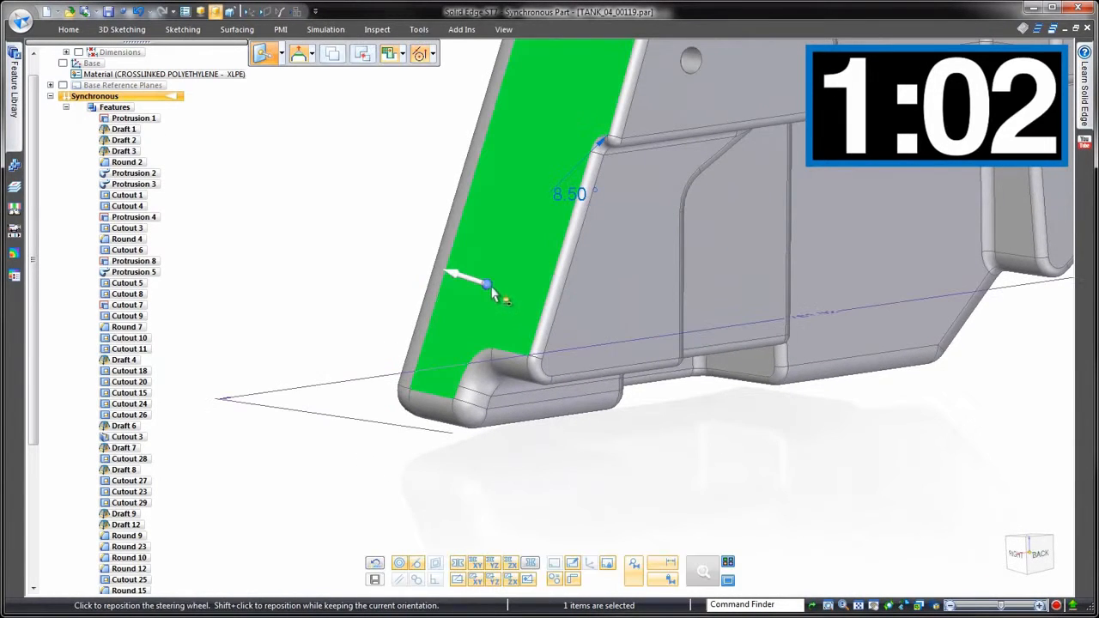
left_click(436, 395)
scroll(378, 424, "down", 3)
scroll(377, 424, "down", 3)
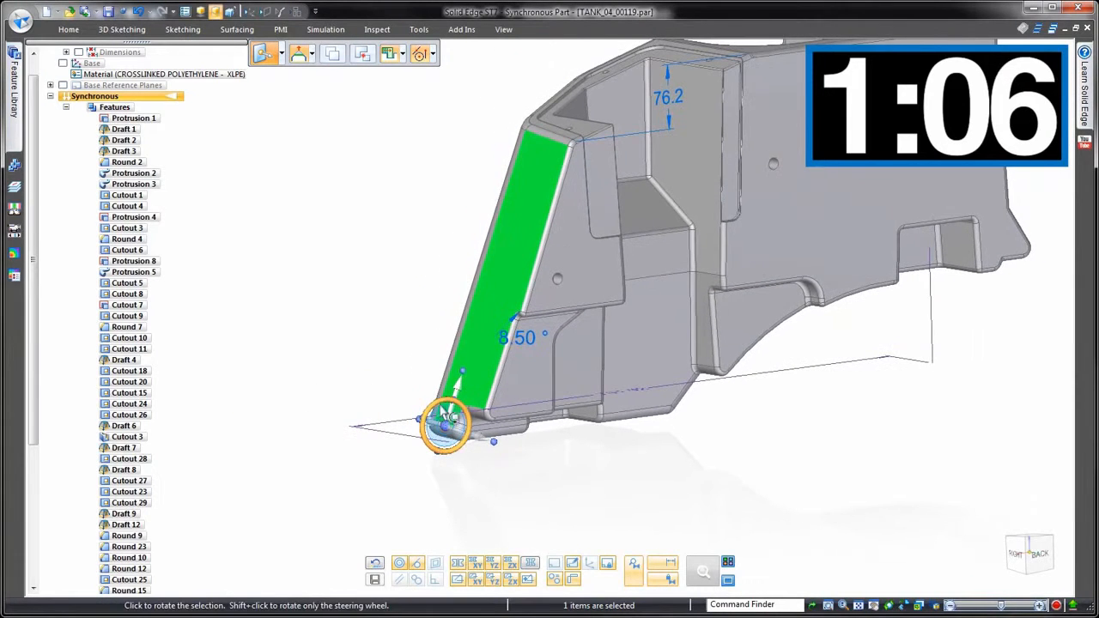
left_click(447, 412)
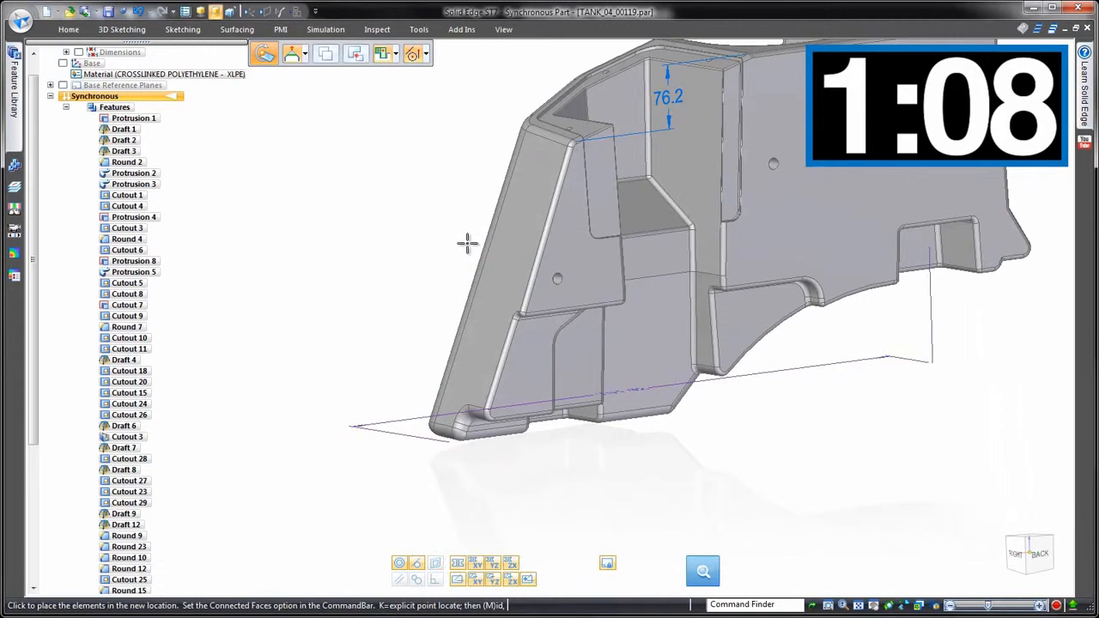
type("-15")
key("Return")
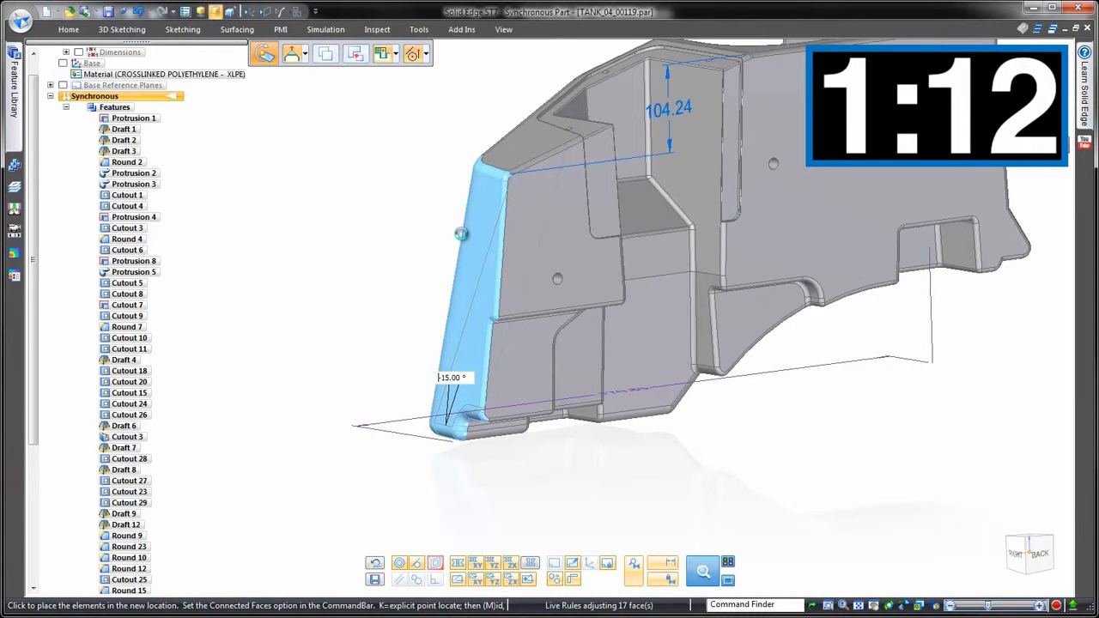
key("Escape")
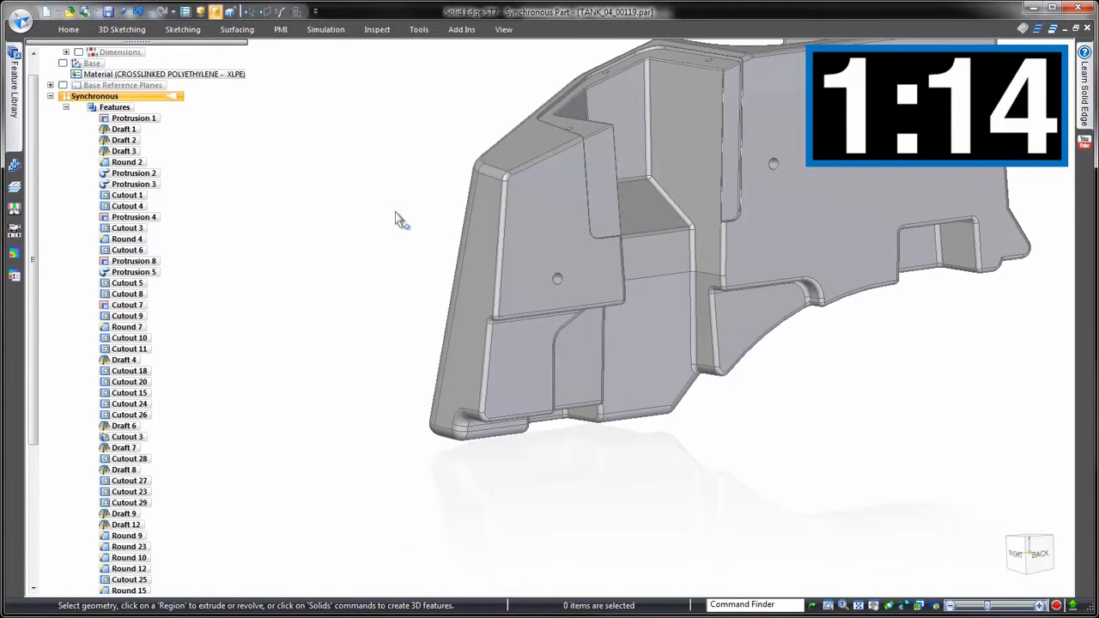
middle_click(397, 218)
middle_click(396, 218)
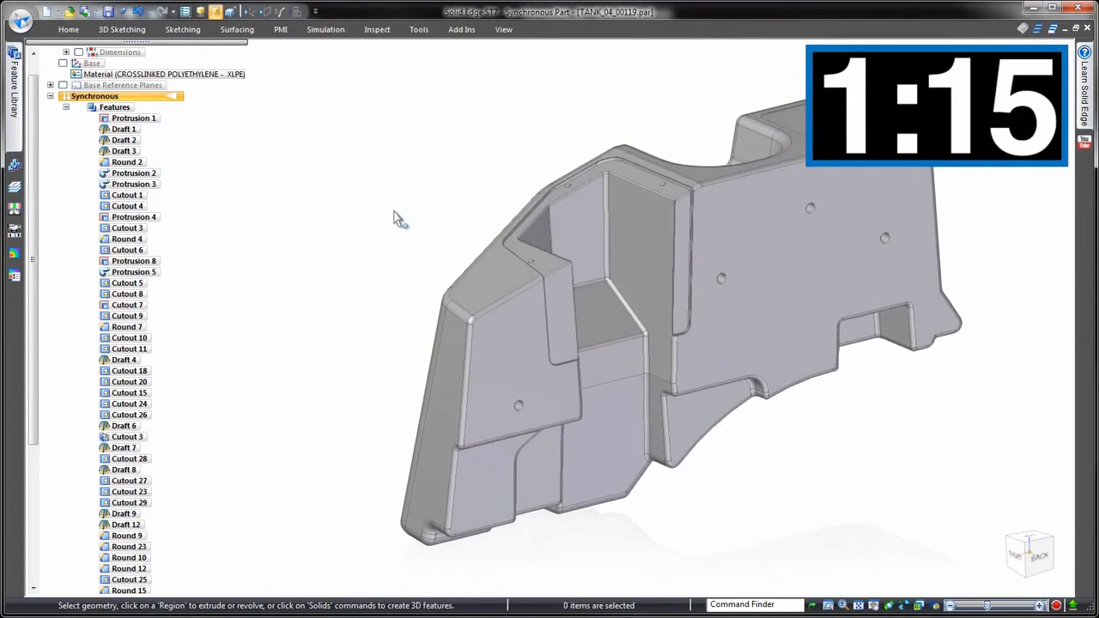